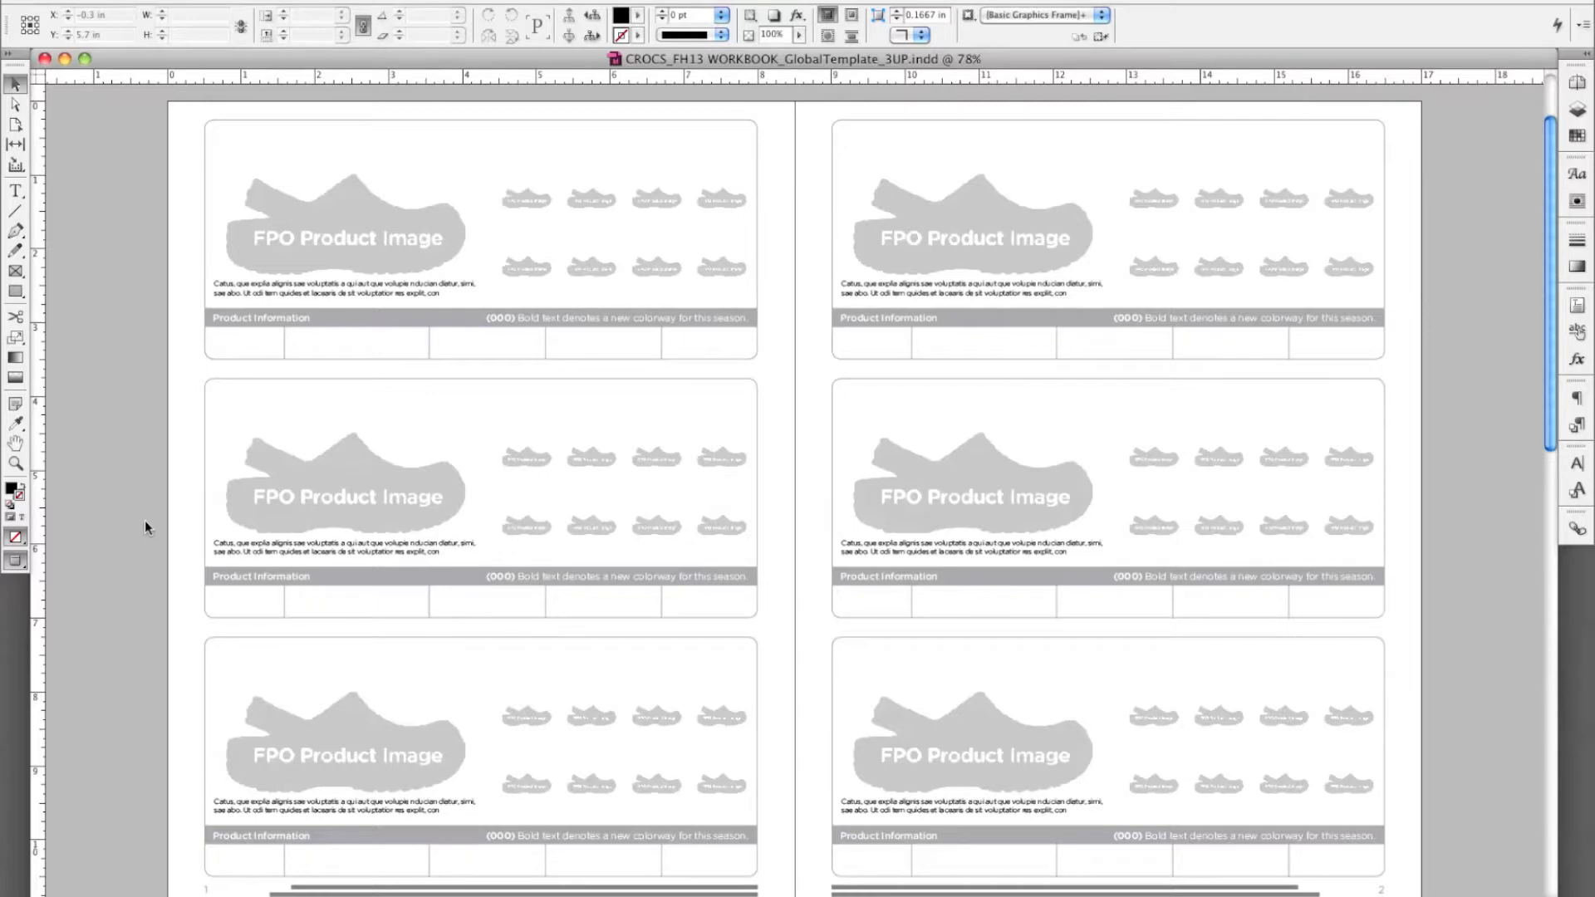
Step: Leave preview mode to show frame edges and guides, and examine the data-field prototype in the two pasteboard text frames
{"action": "key", "text": "w"}
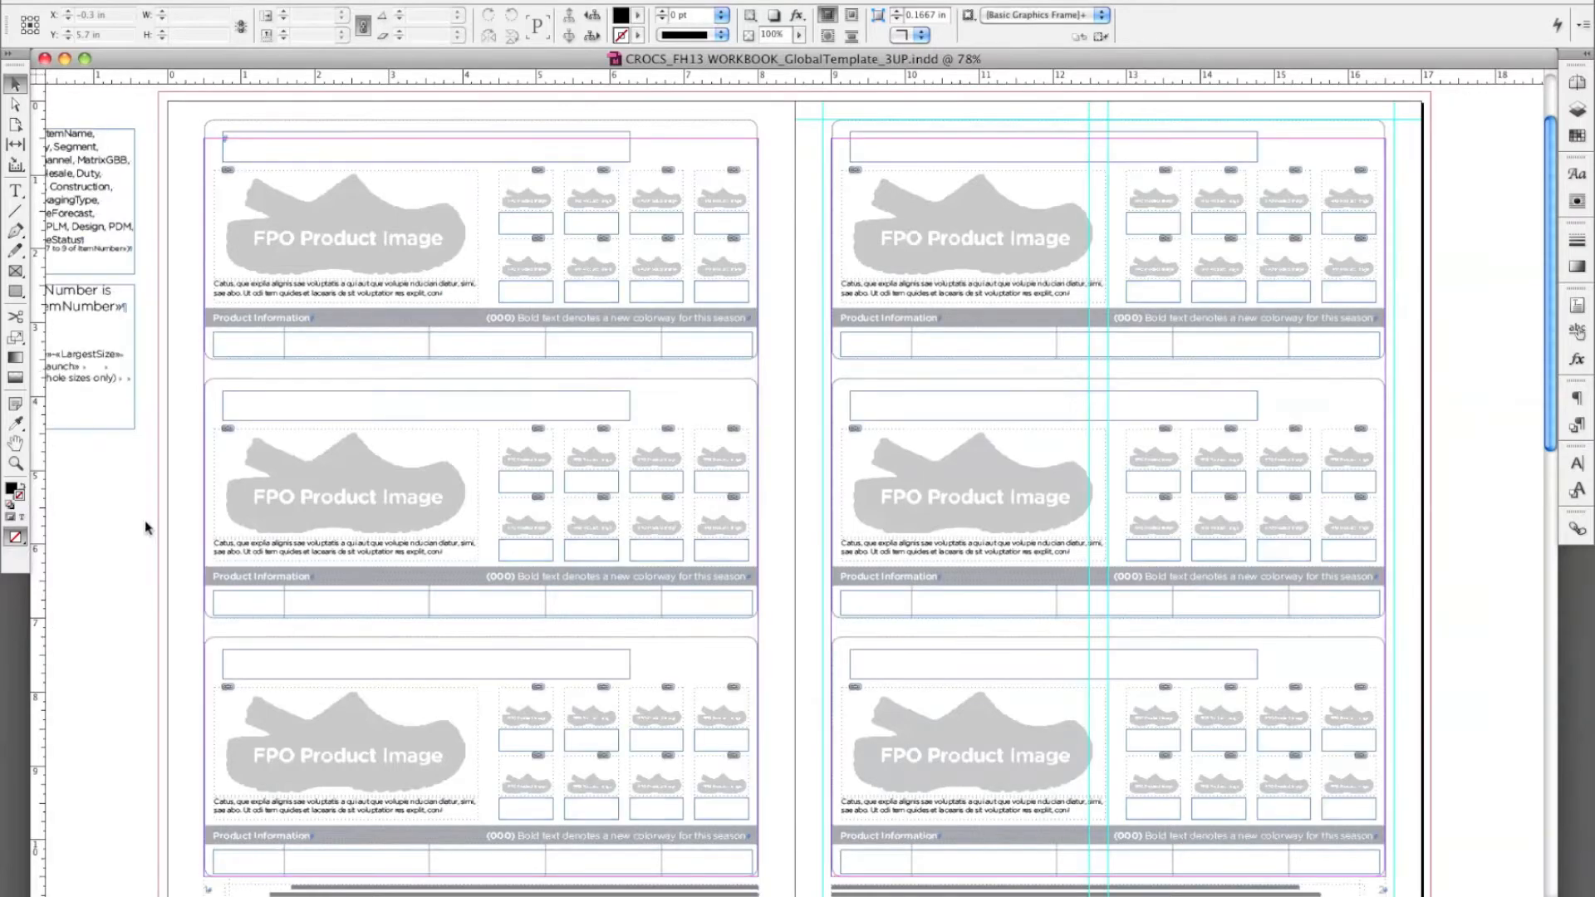
{"action": "key", "text": "space"}
{"action": "left_click_drag", "start_coordinate": [94, 479], "coordinate": [402, 534]}
{"action": "key", "text": "z"}
{"action": "left_click_drag", "start_coordinate": [162, 177], "coordinate": [456, 501]}
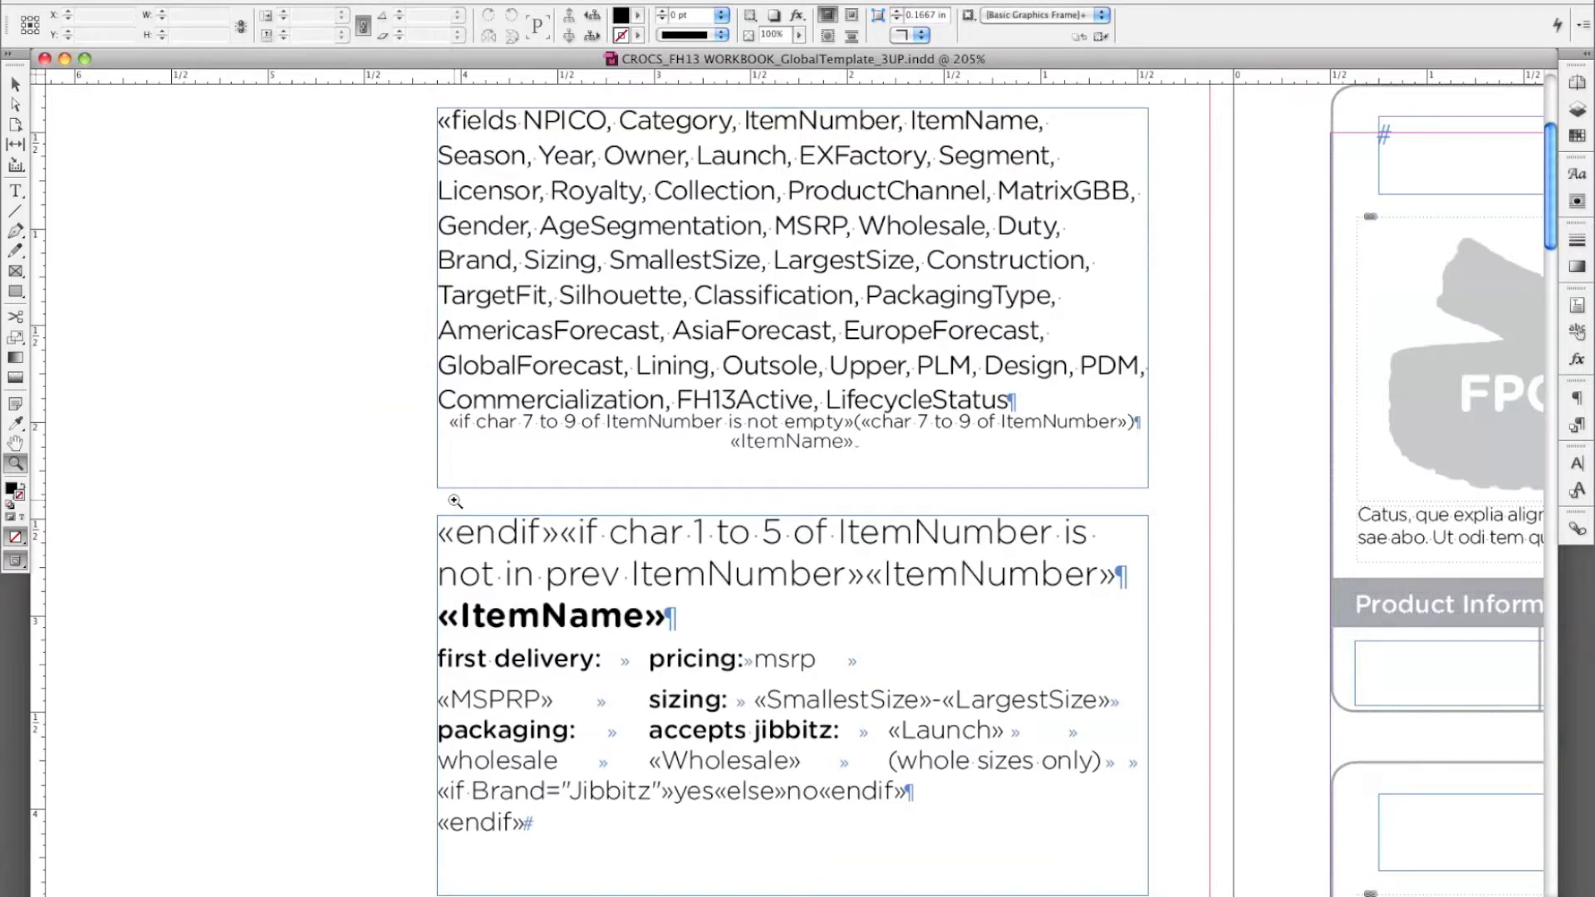
{"action": "key", "text": "alt+super+0"}
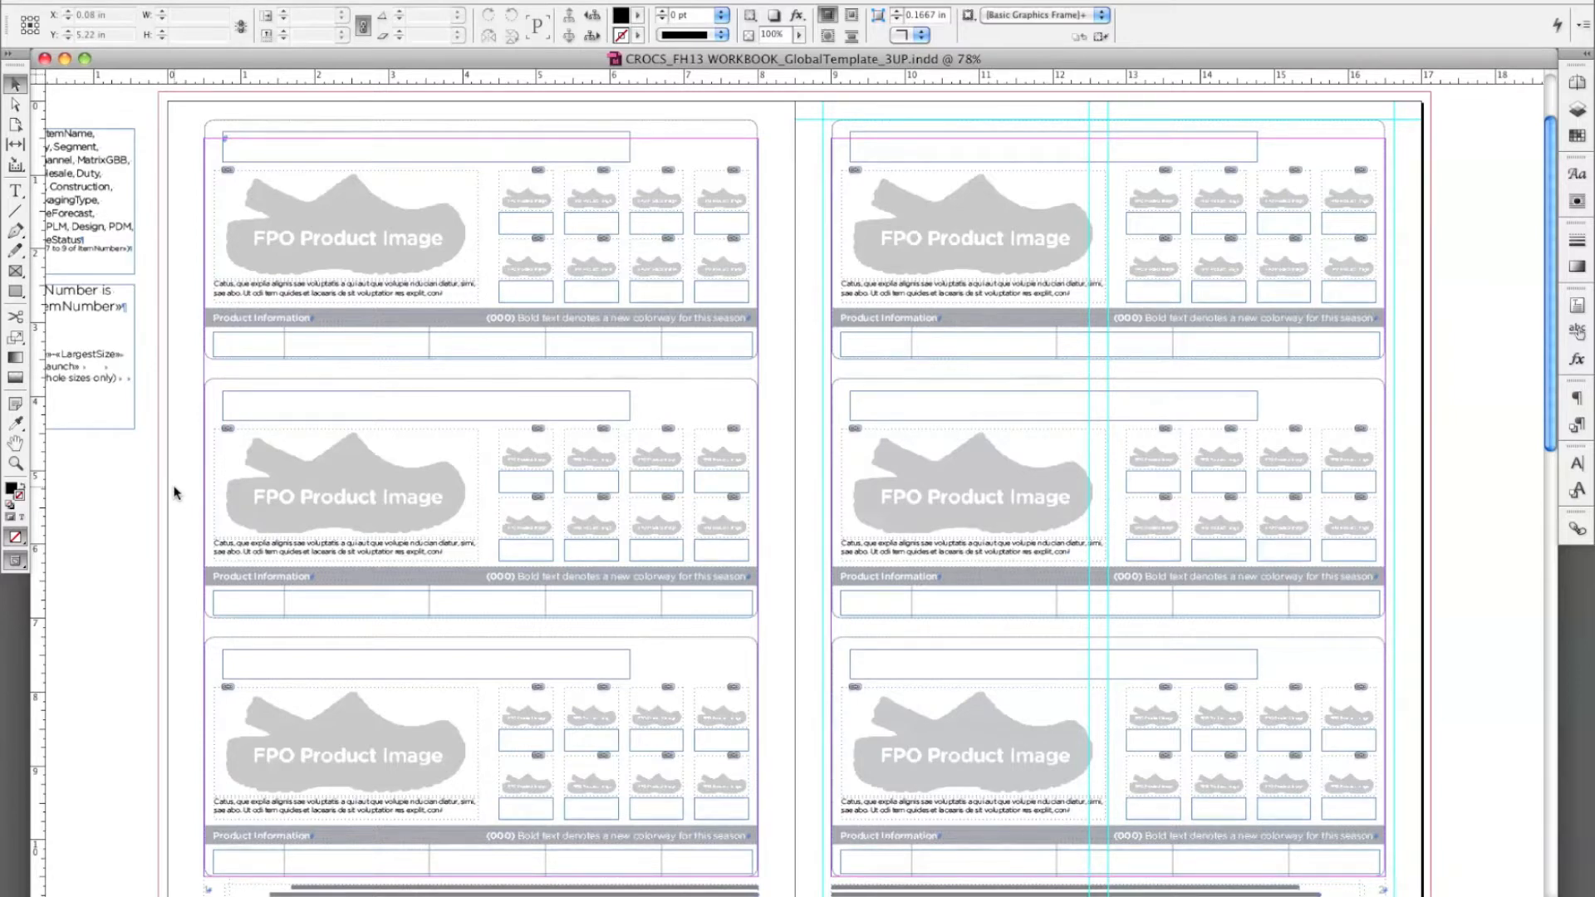
Step: Inspect the text threads linking the product block frames and check that the pasteboard story is used as the prototype
{"action": "left_click", "coordinate": [540, 156]}
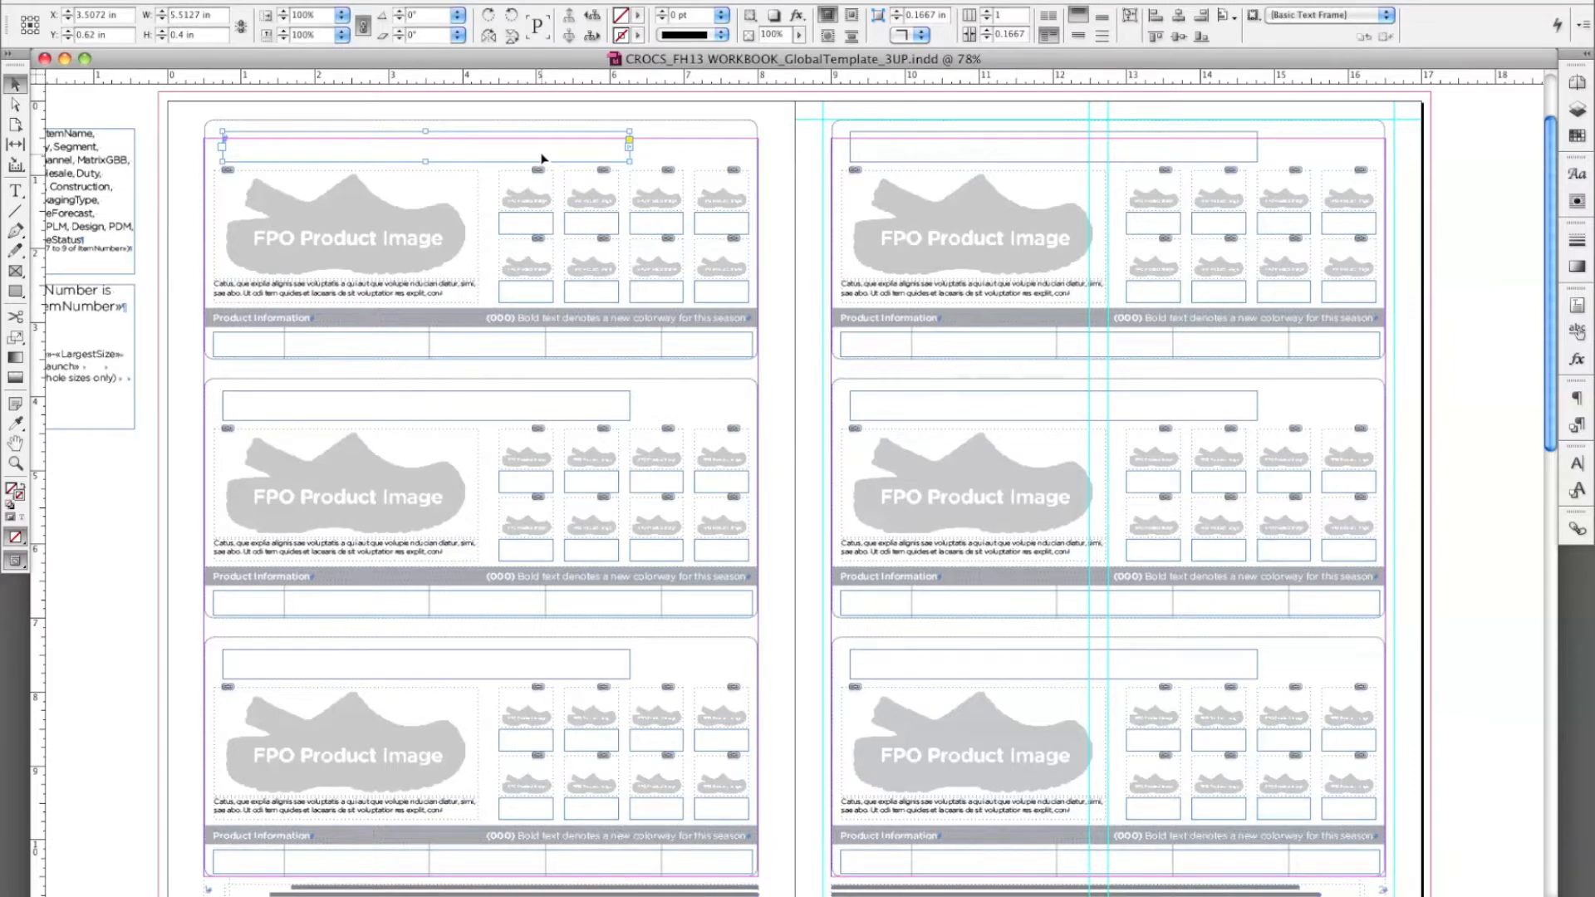
{"action": "key", "text": "super+alt+y"}
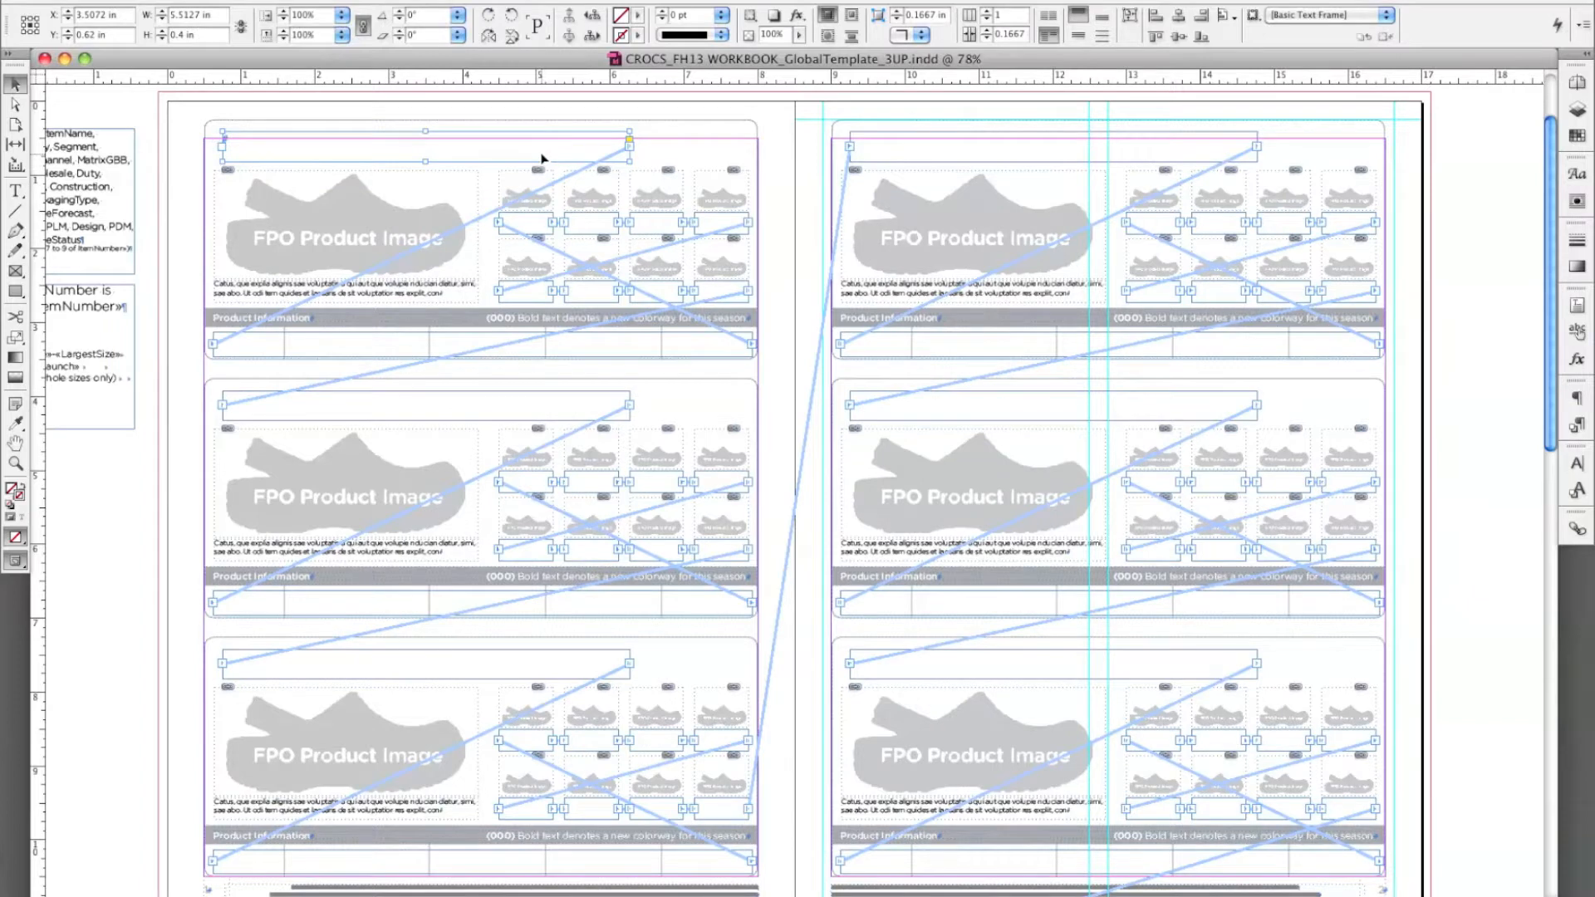
{"action": "key", "text": "super+alt+y"}
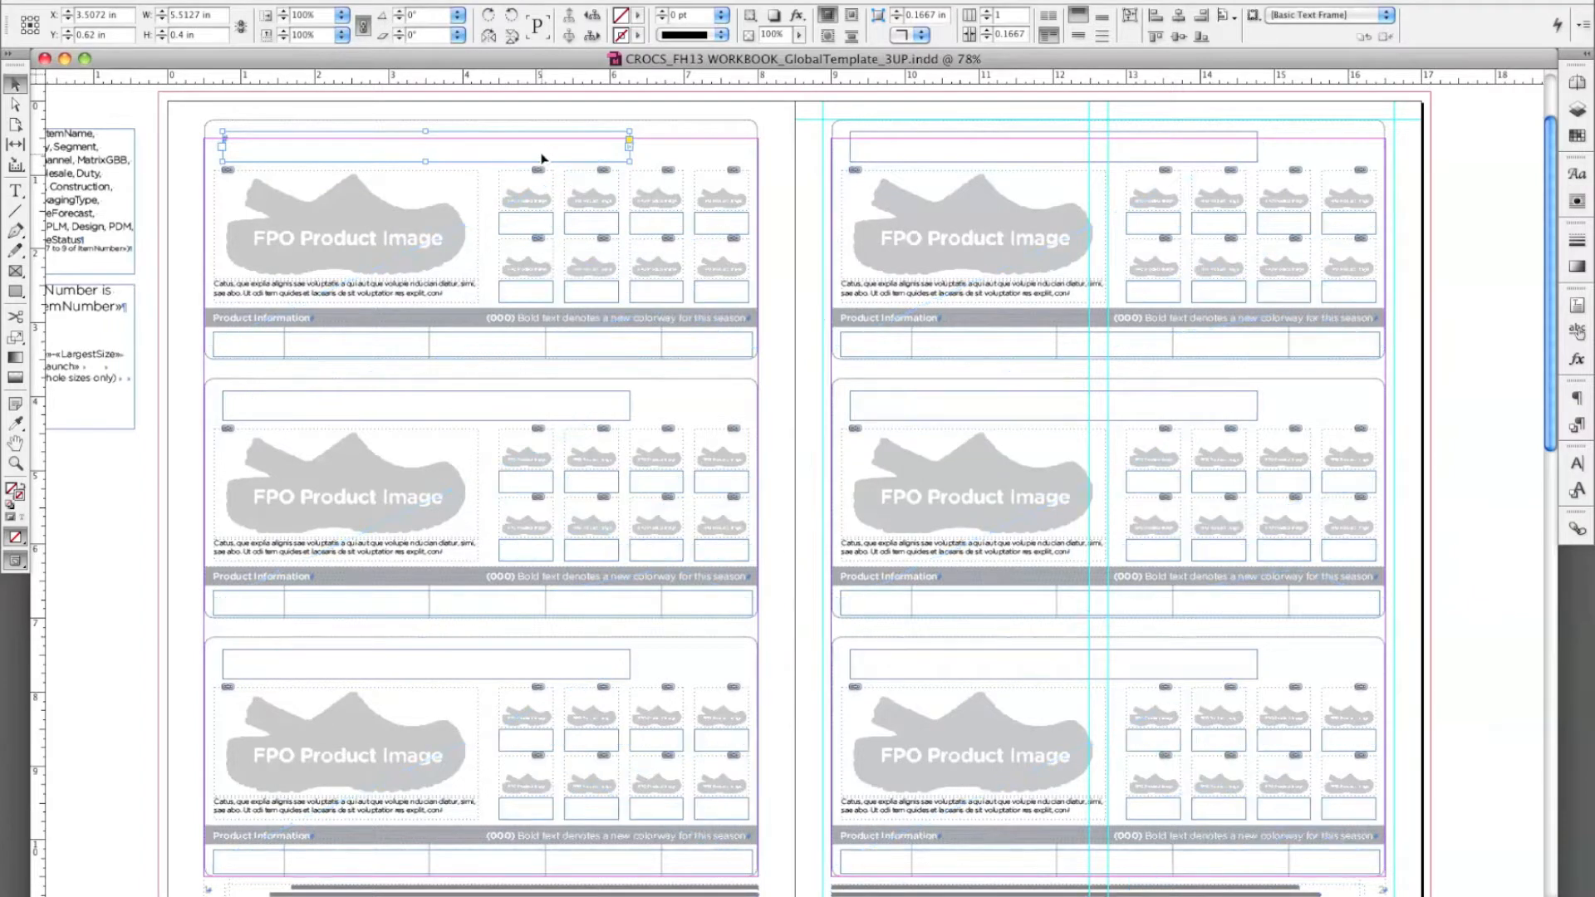
{"action": "left_click", "coordinate": [111, 231]}
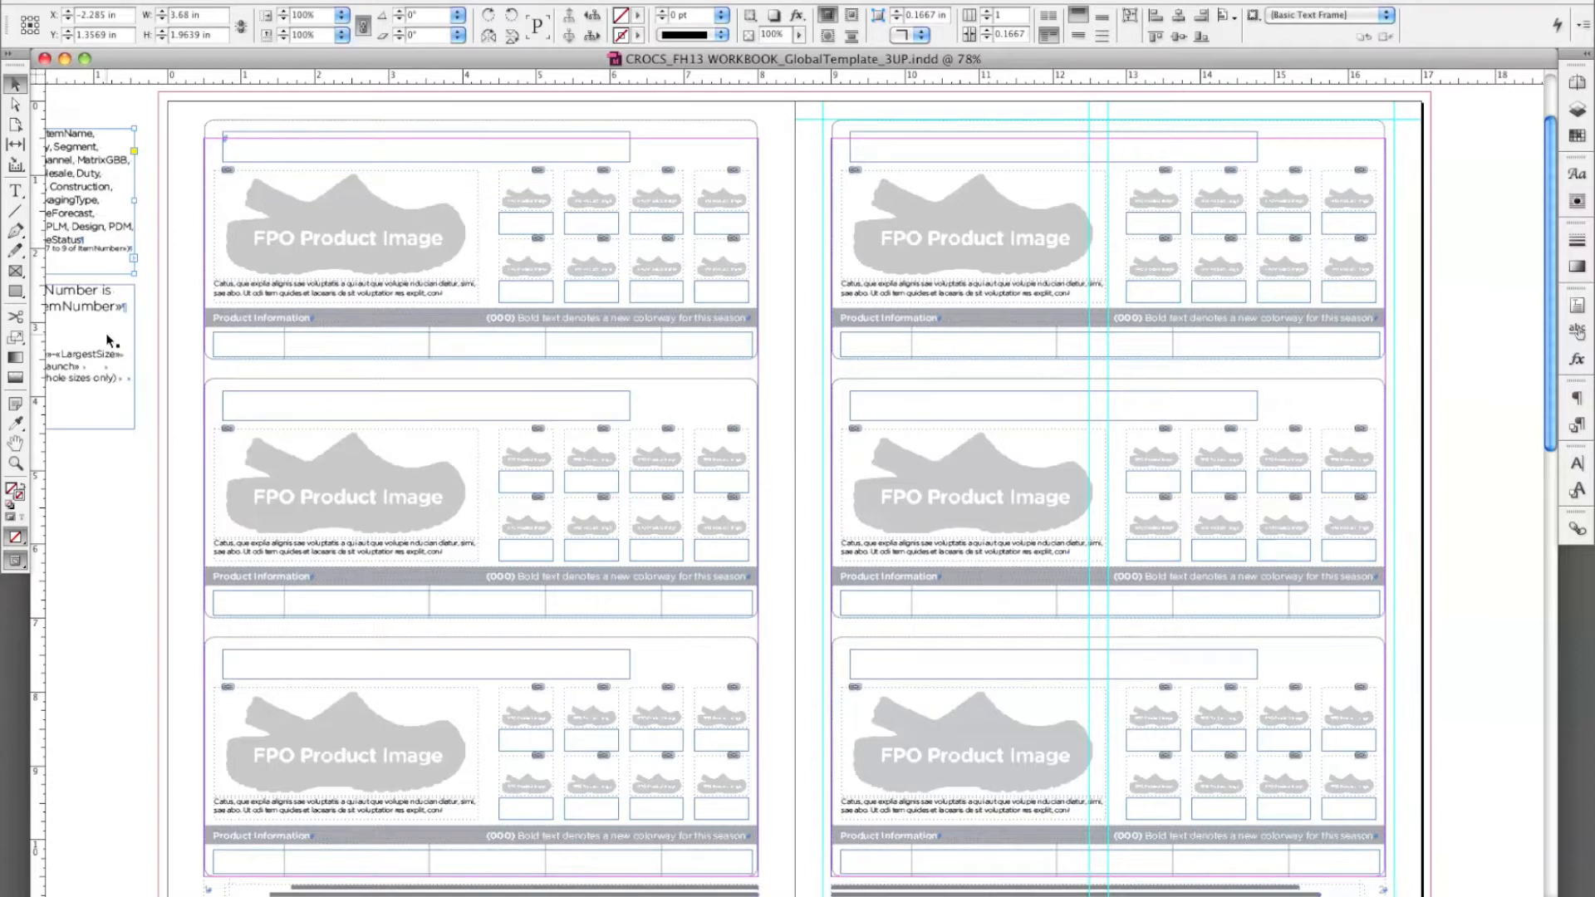
{"action": "left_click", "coordinate": [568, 0]}
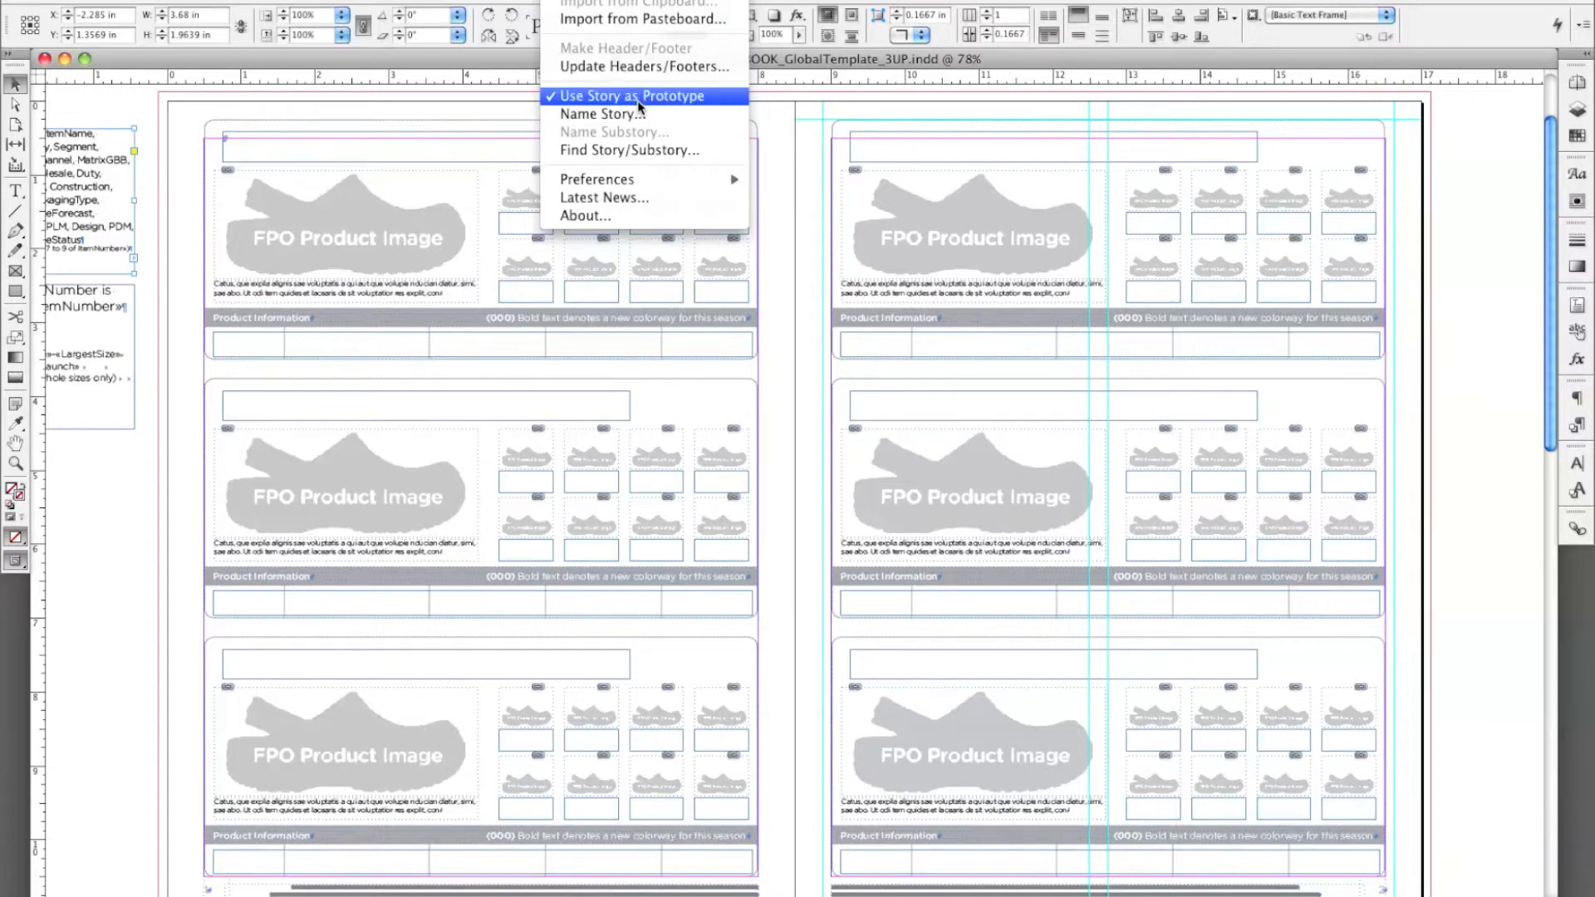
Step: Import the tab-delimited file FH13 Line List 9.14.2012-edit.txt into the first title frame, from record 2 through end
{"action": "left_click", "coordinate": [245, 142]}
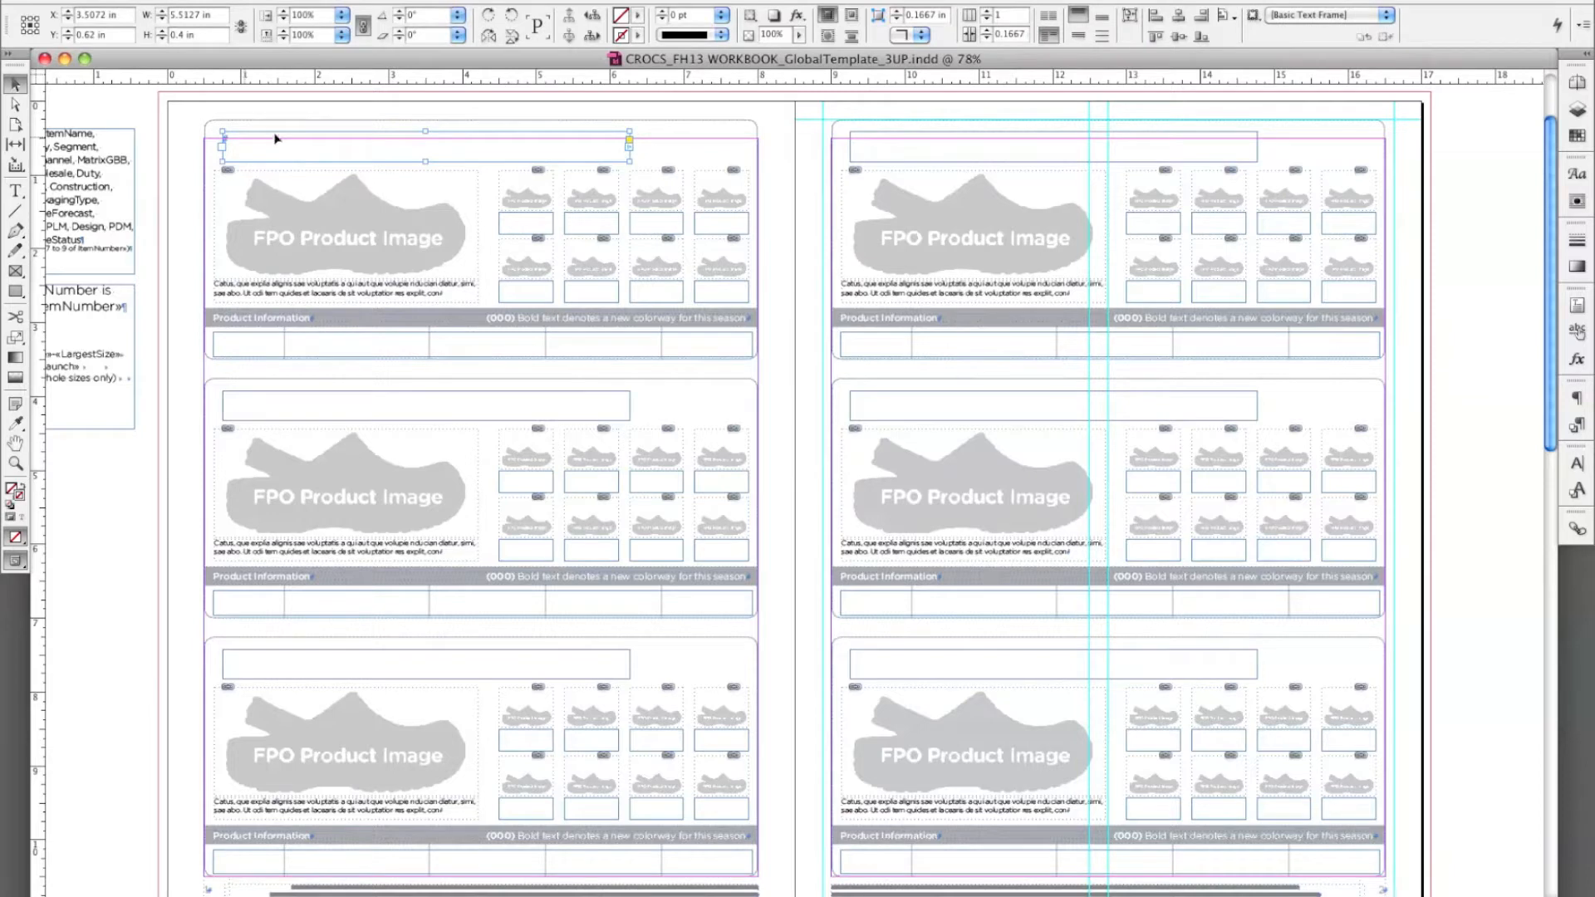
{"action": "left_click", "coordinate": [569, 1]}
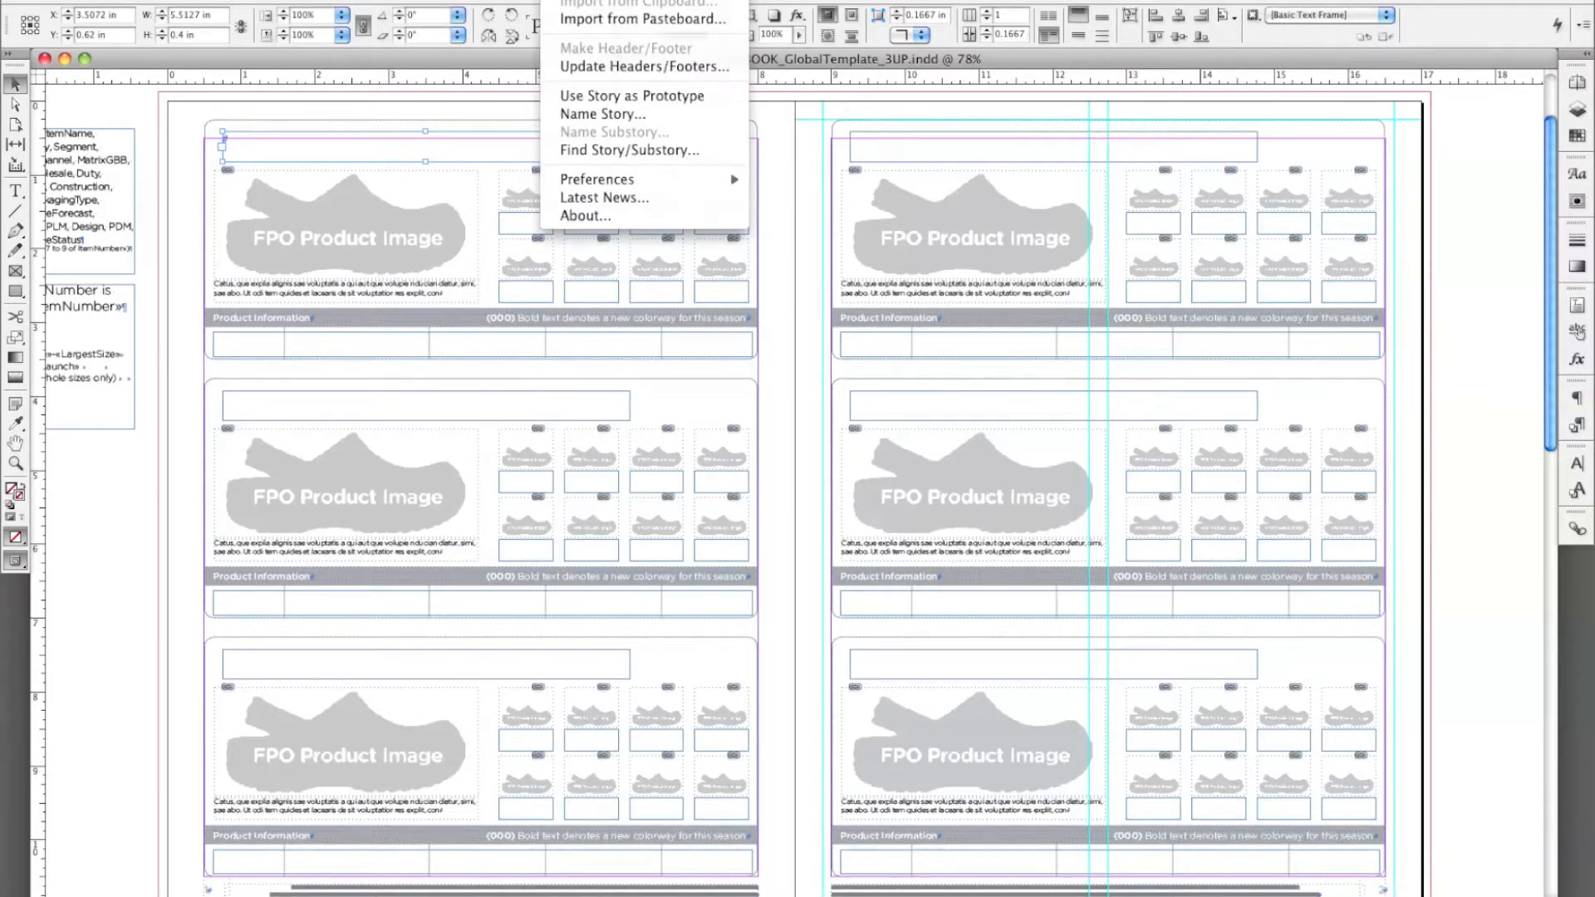
{"action": "left_click", "coordinate": [611, 1]}
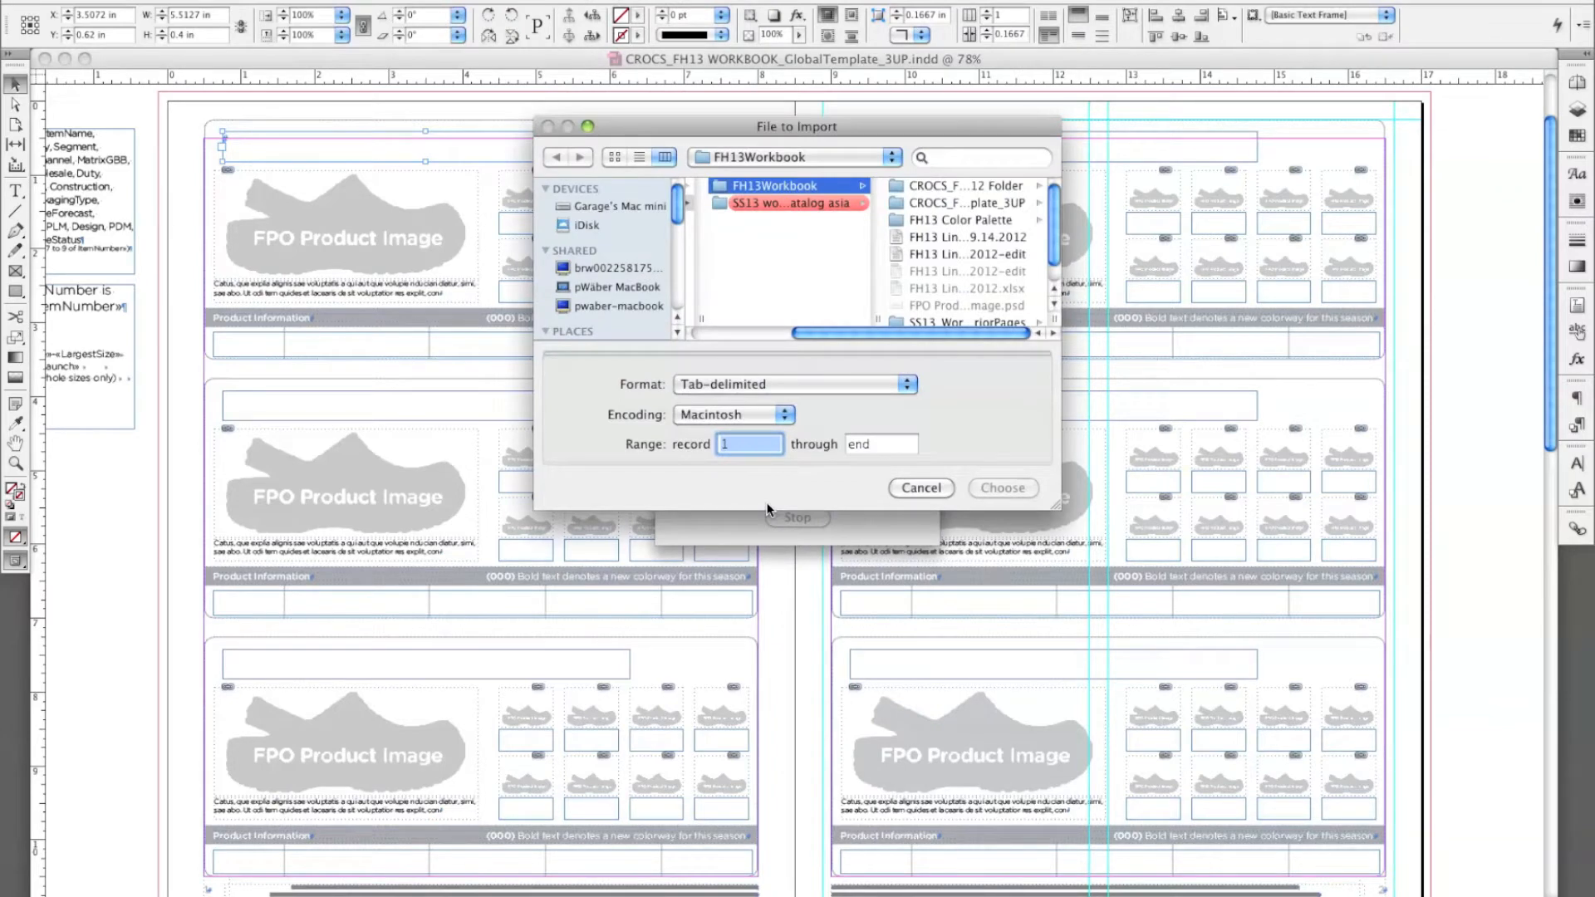
{"action": "left_click", "coordinate": [734, 447]}
{"action": "left_click_drag", "start_coordinate": [735, 447], "coordinate": [710, 442]}
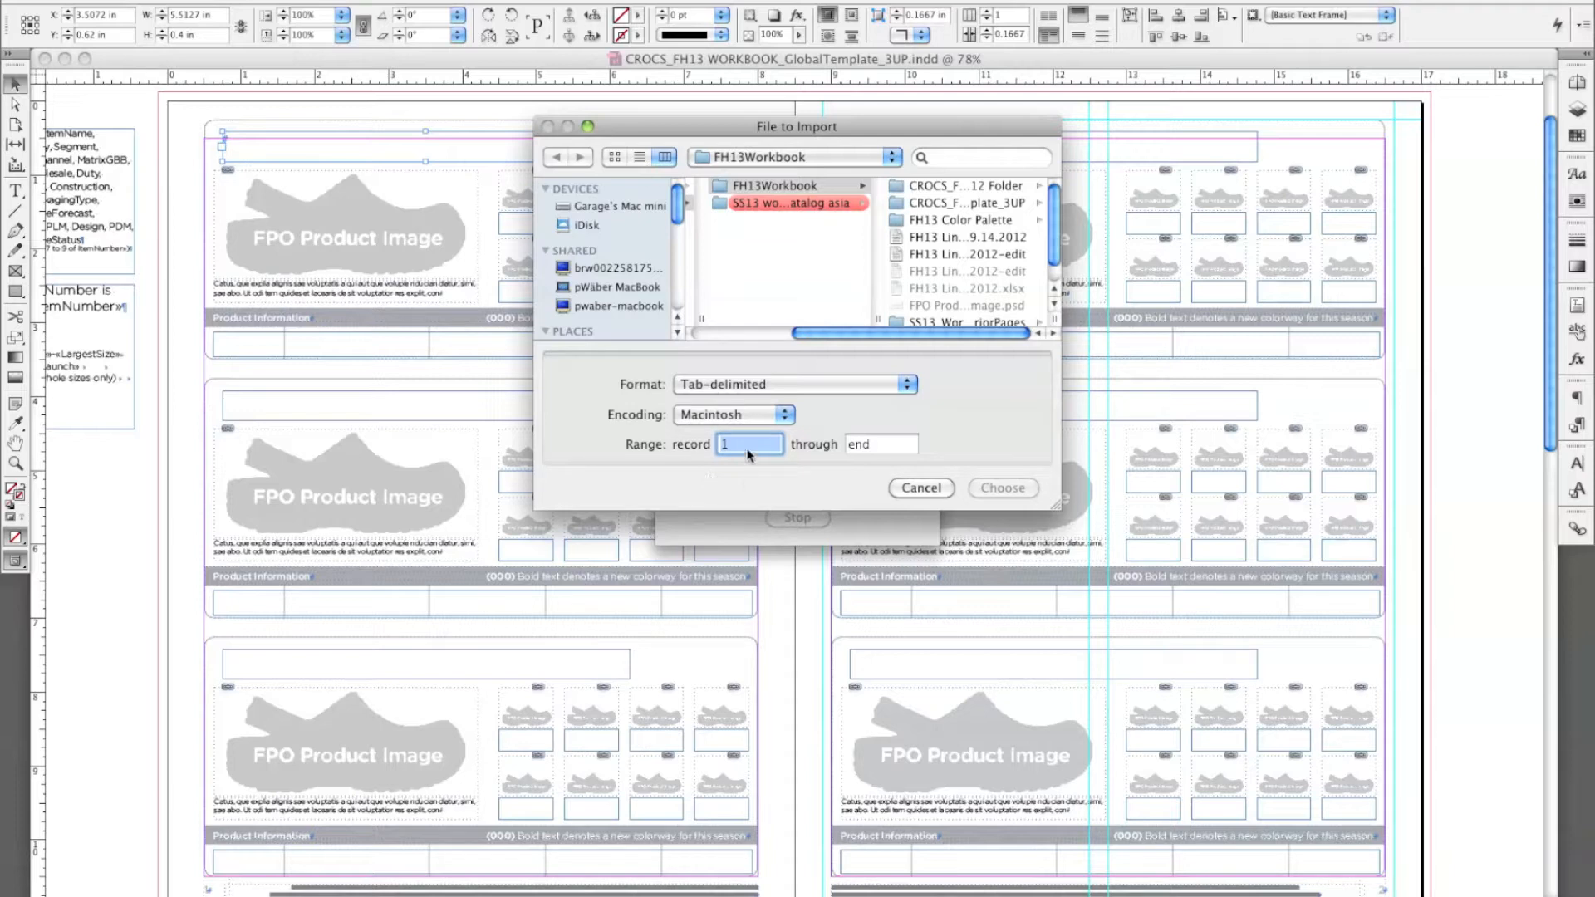
{"action": "type", "text": "2"}
{"action": "left_click", "coordinate": [987, 253]}
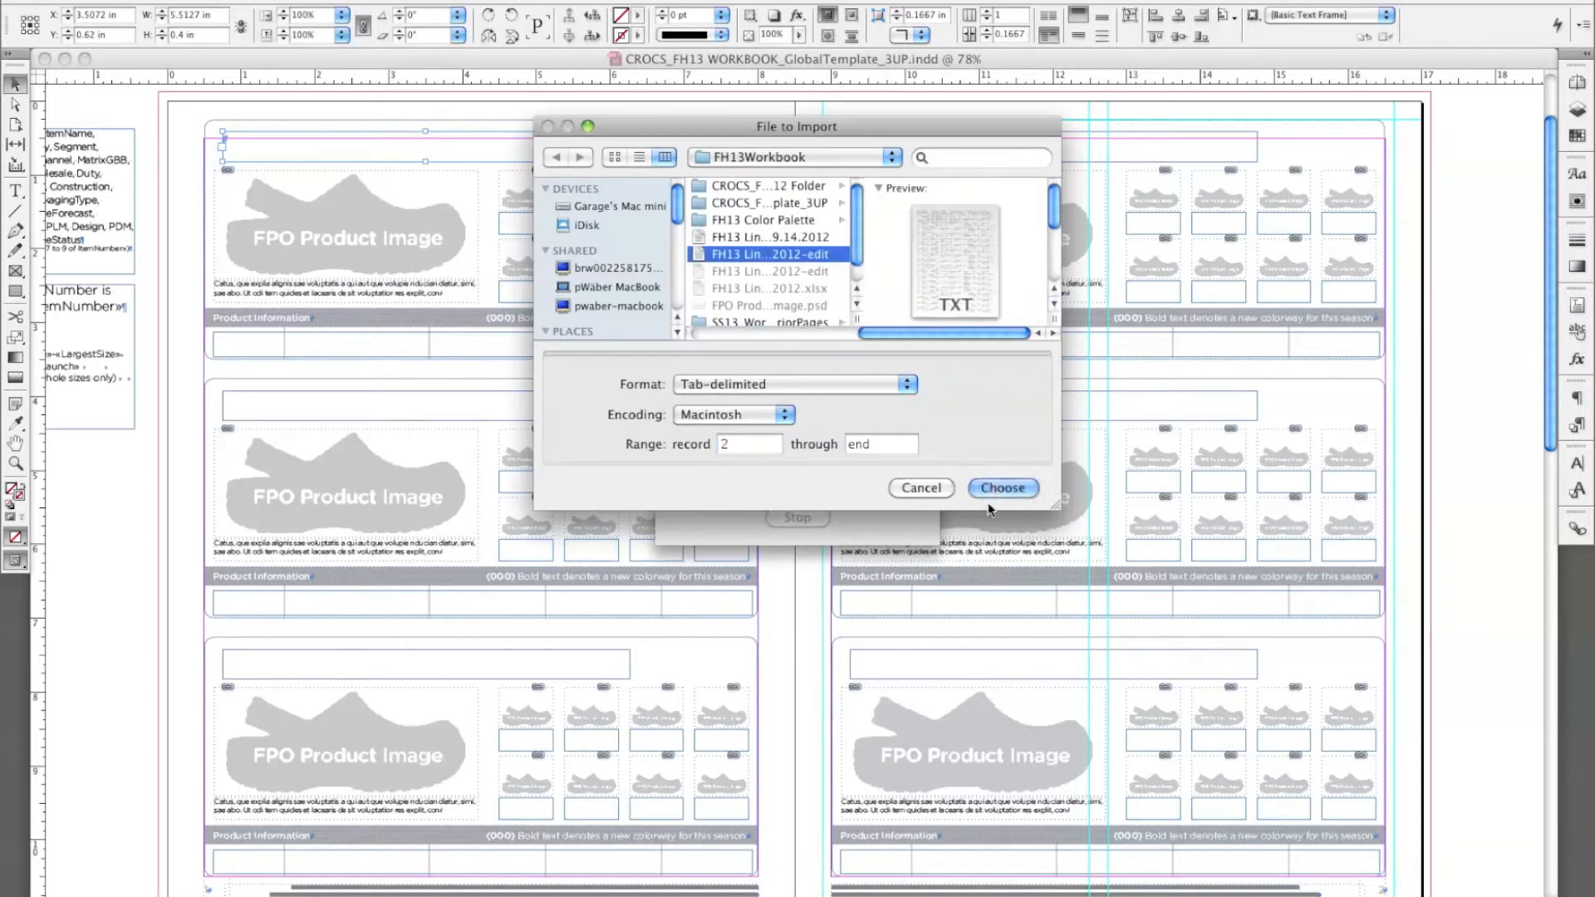
{"action": "left_click", "coordinate": [1001, 490]}
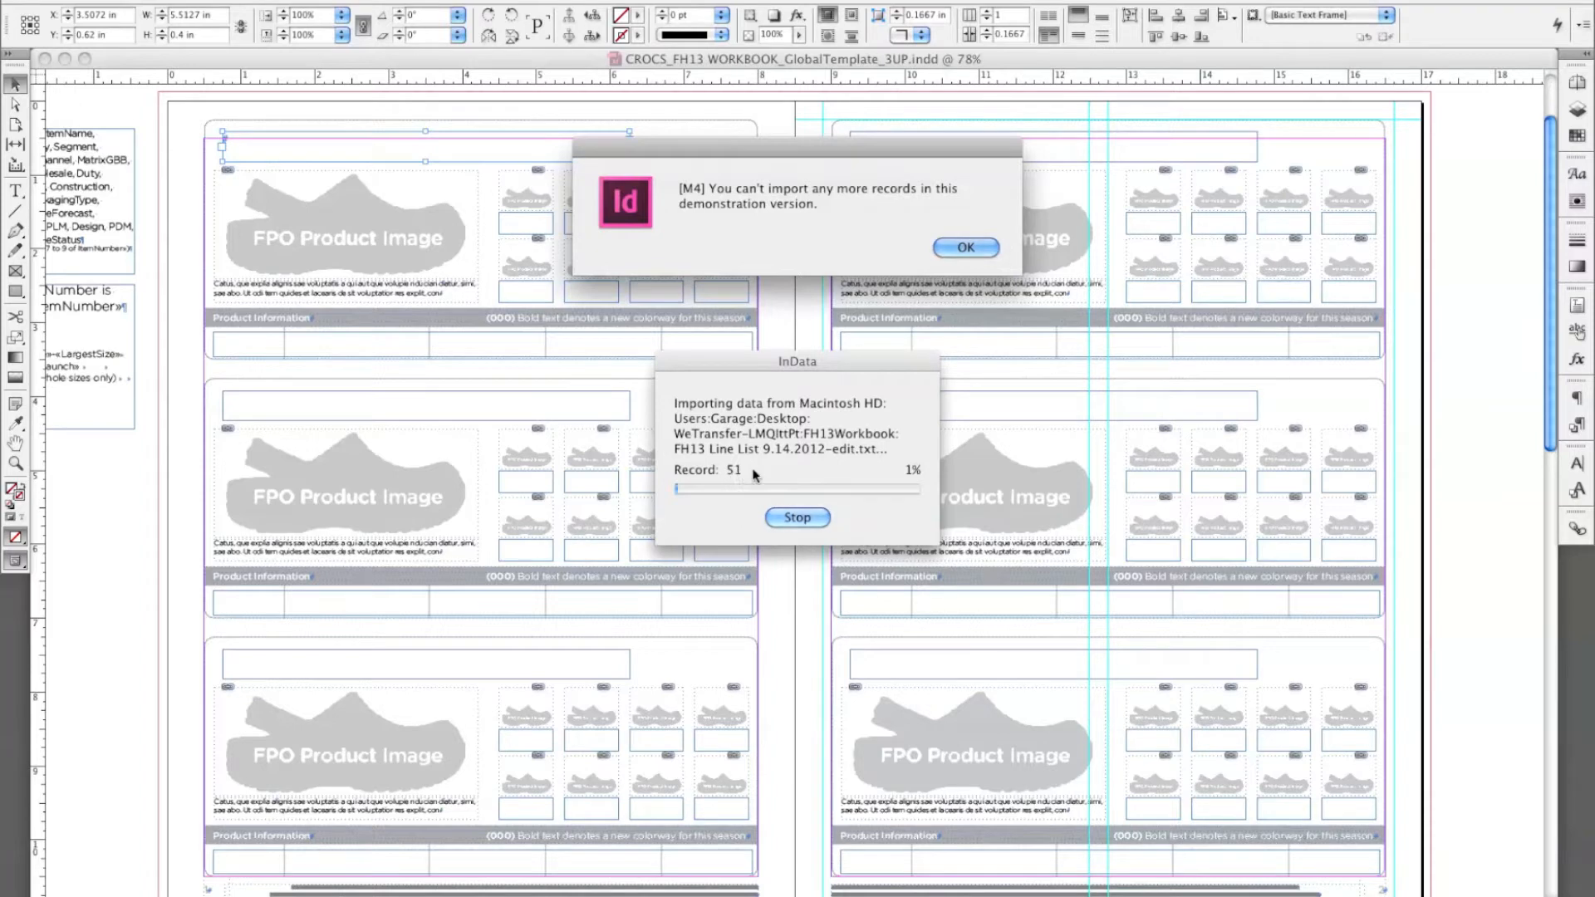
{"action": "left_click", "coordinate": [966, 248]}
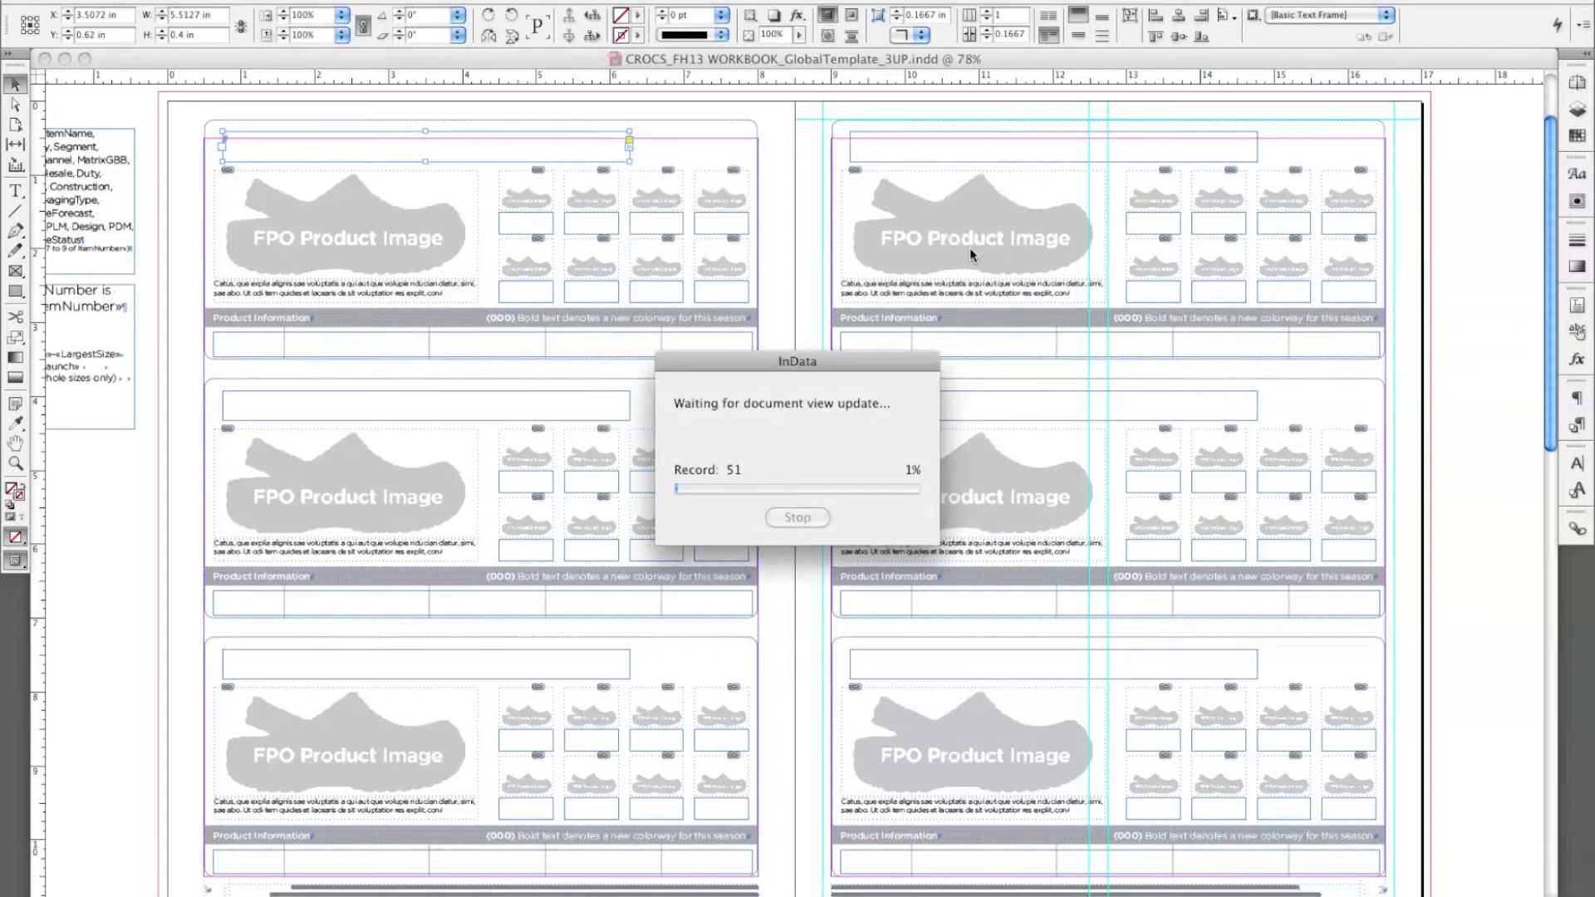
{"action": "left_click", "coordinate": [177, 155]}
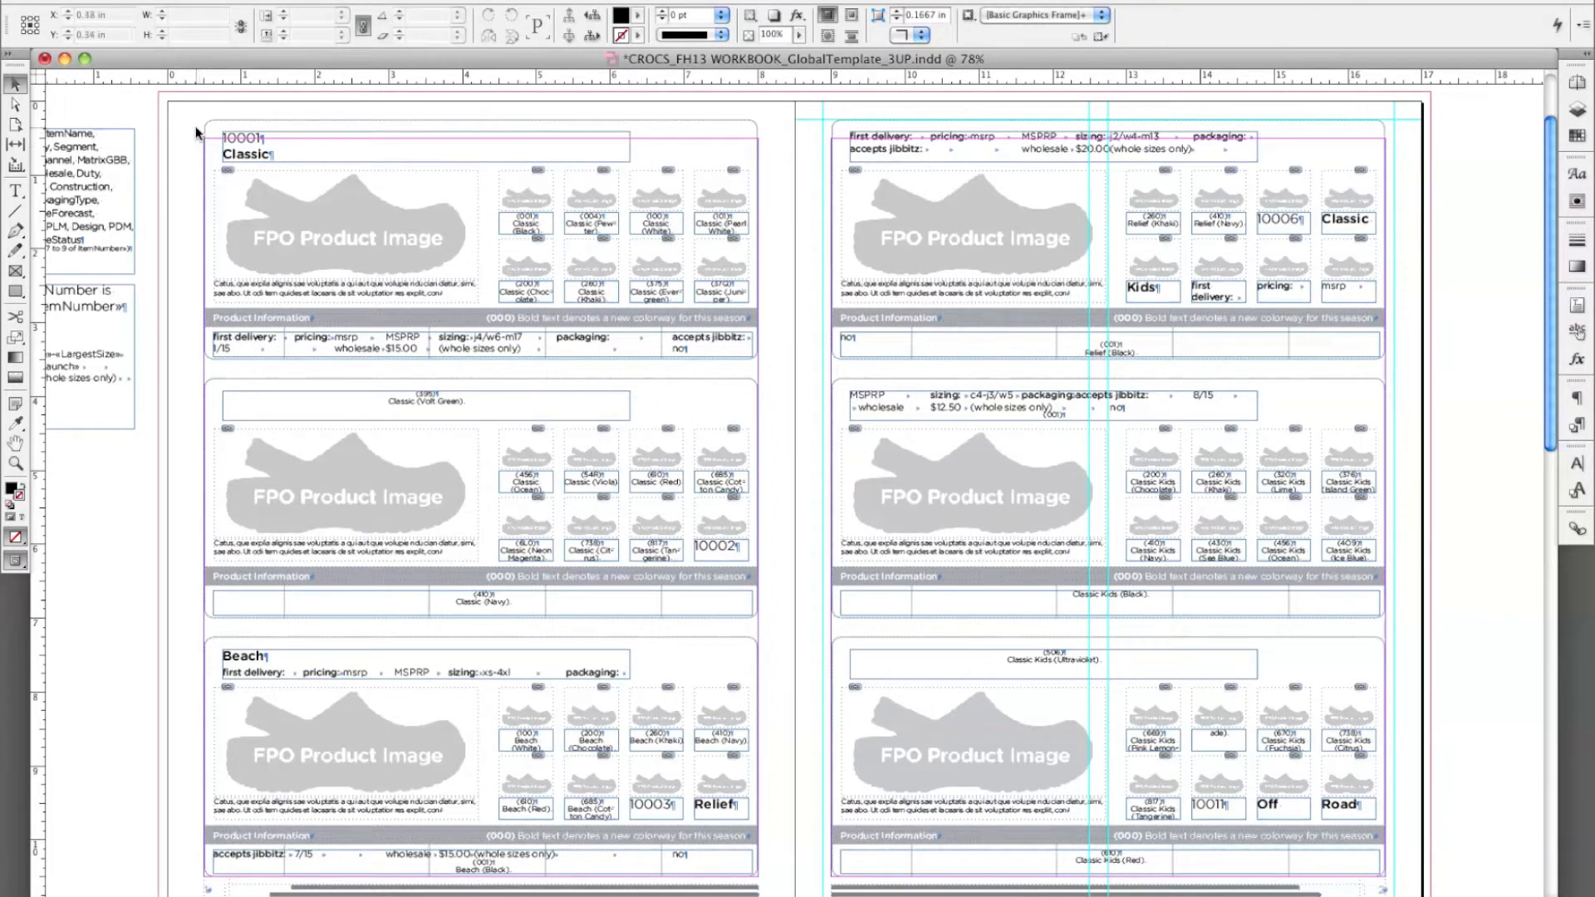
Step: Examine how the imported title, colorway captions and product information fall in the first two product blocks
{"action": "key", "text": "z"}
{"action": "left_click_drag", "start_coordinate": [189, 121], "coordinate": [781, 382]}
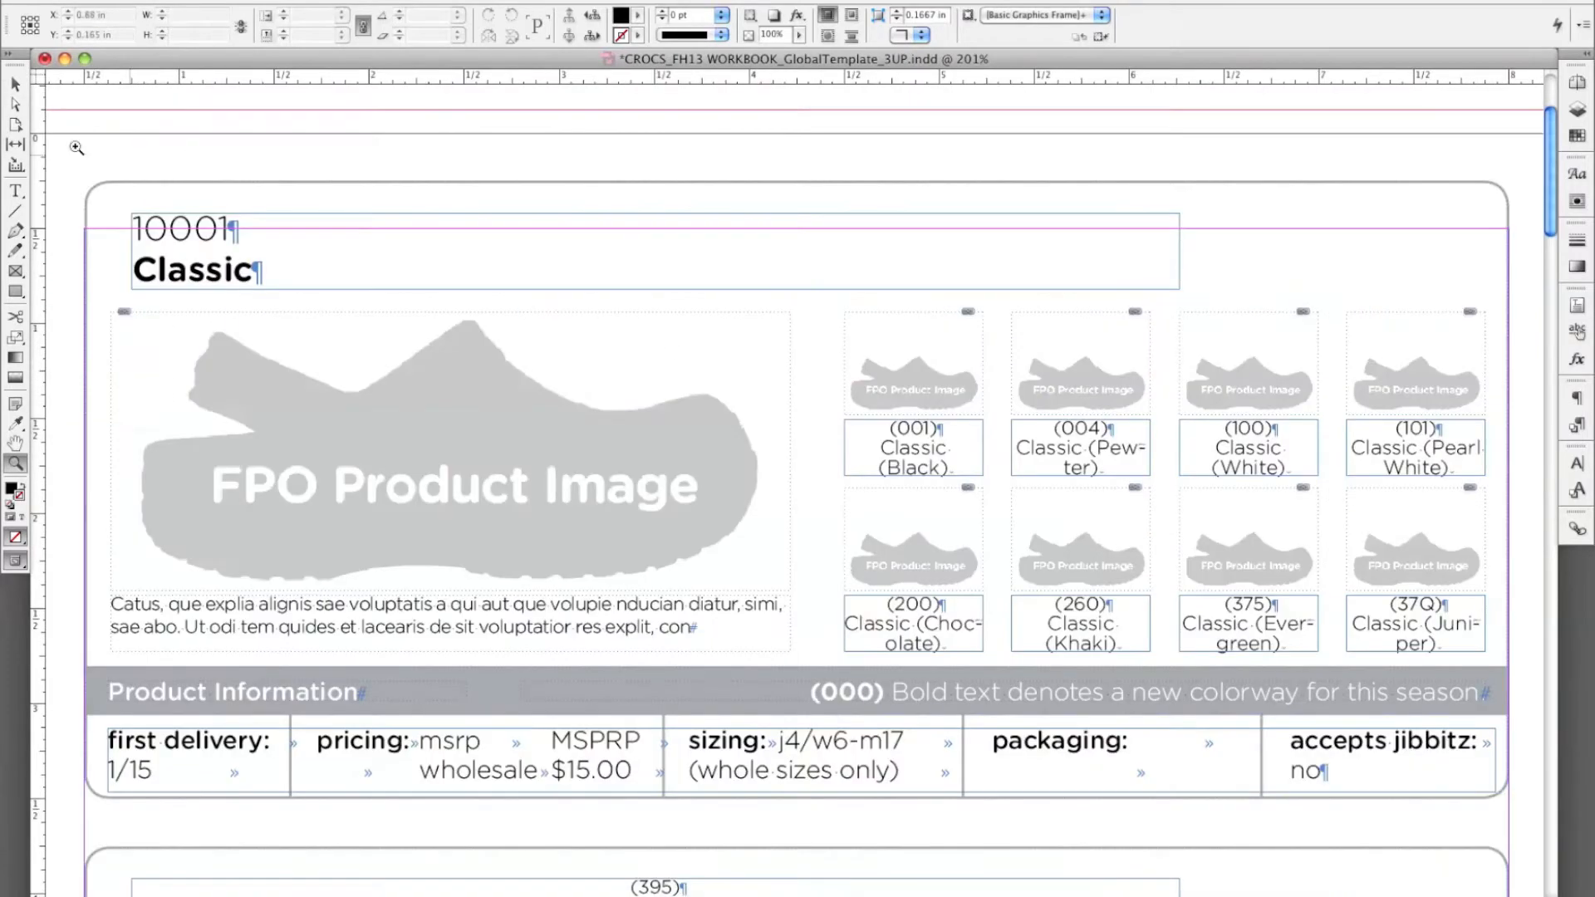
{"action": "left_click", "coordinate": [16, 84]}
{"action": "key", "text": "super+minus"}
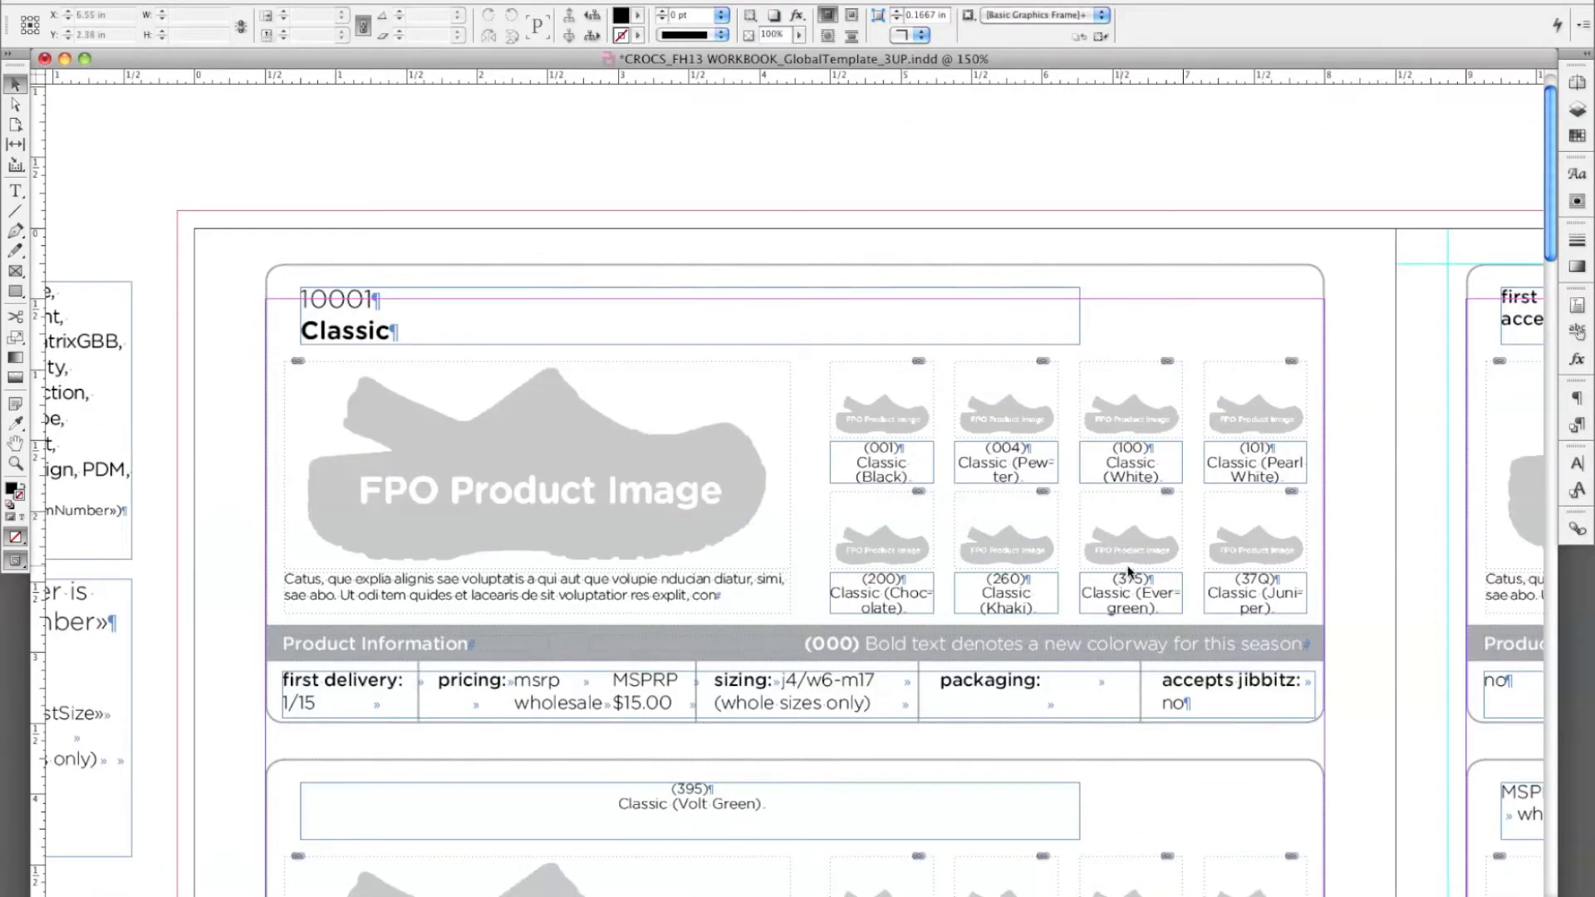
{"action": "scroll", "coordinate": [1353, 467], "scroll_direction": "down", "scroll_amount": 3}
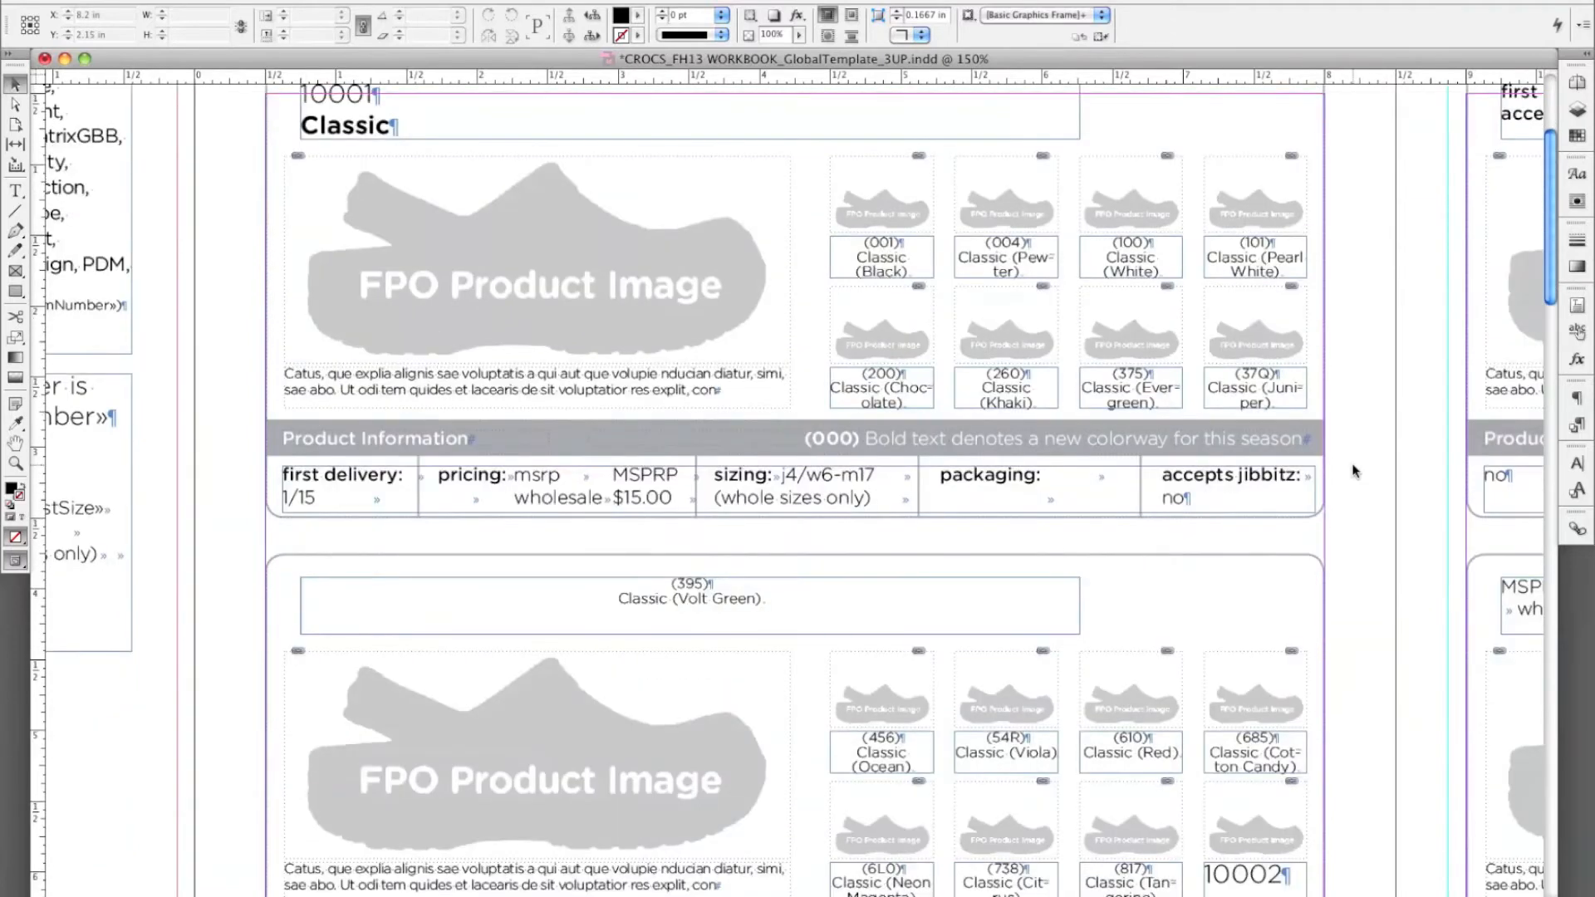
{"action": "key", "text": "super+minus"}
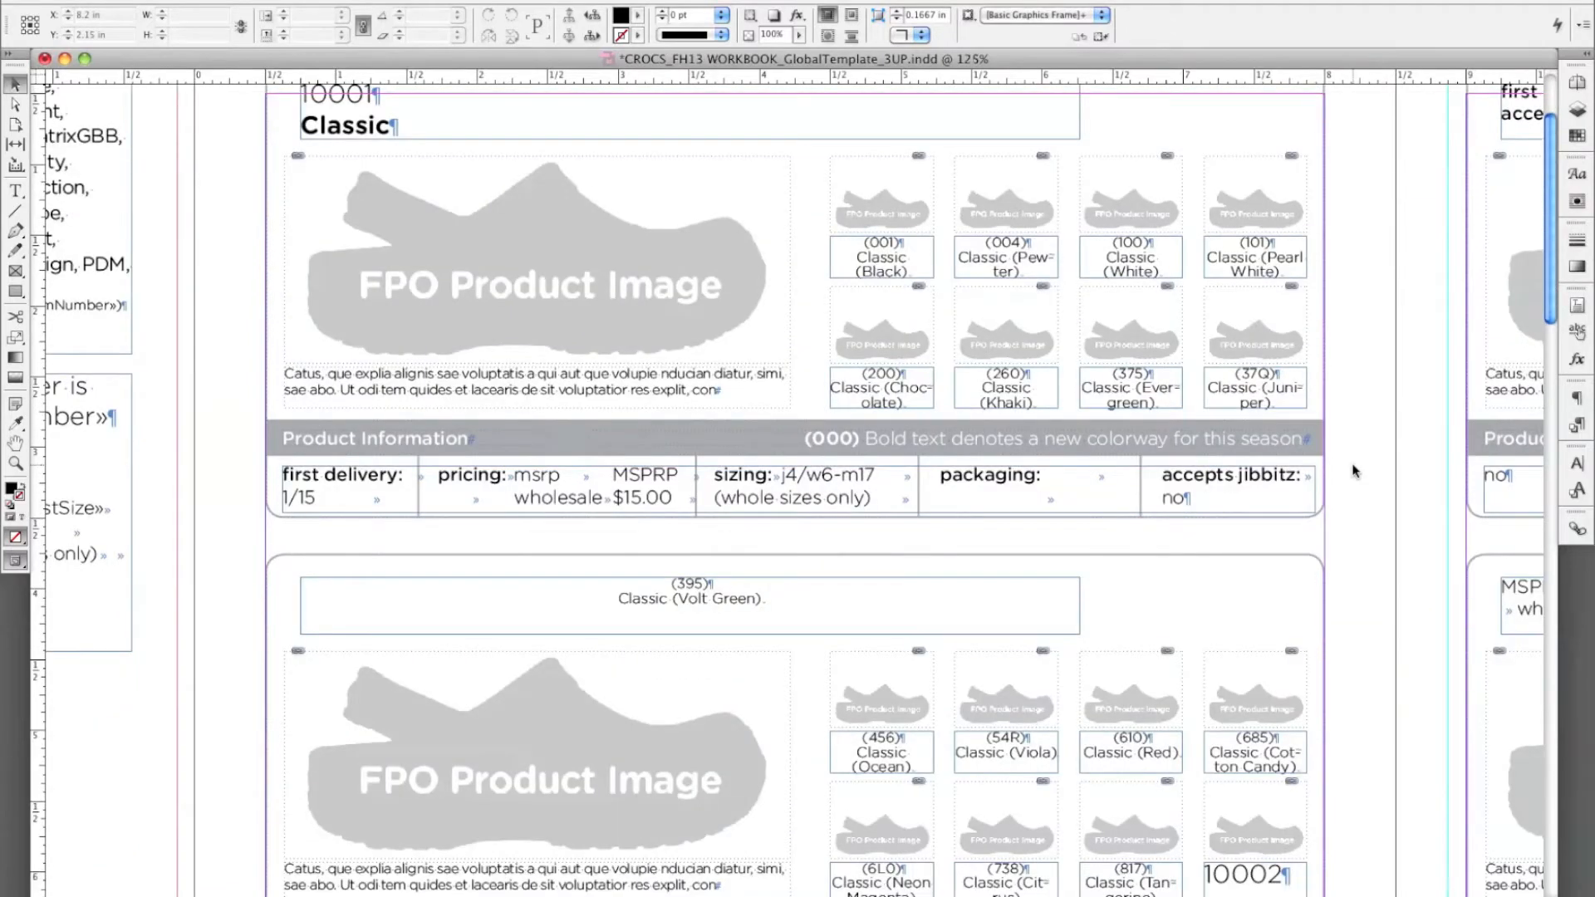
{"action": "key", "text": "super+minus"}
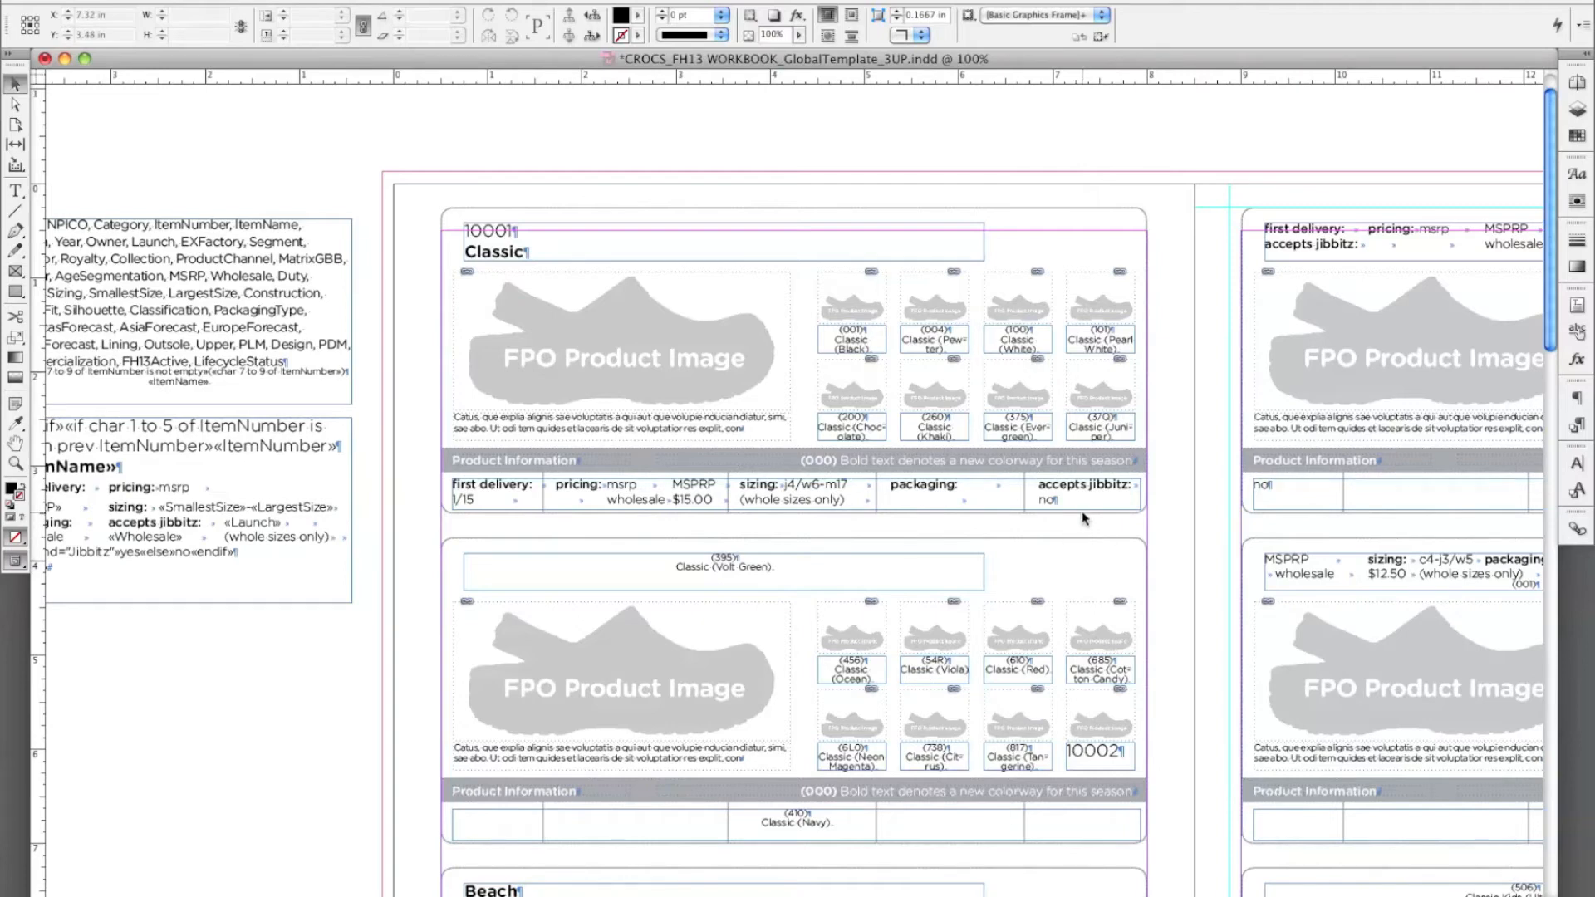
Step: Copy the 10001 Classic title and product information lines and paste them before colorway (395) in the second product block
{"action": "left_click", "coordinate": [472, 237]}
{"action": "double_click", "coordinate": [472, 237]}
{"action": "left_click_drag", "start_coordinate": [463, 229], "coordinate": [714, 586]}
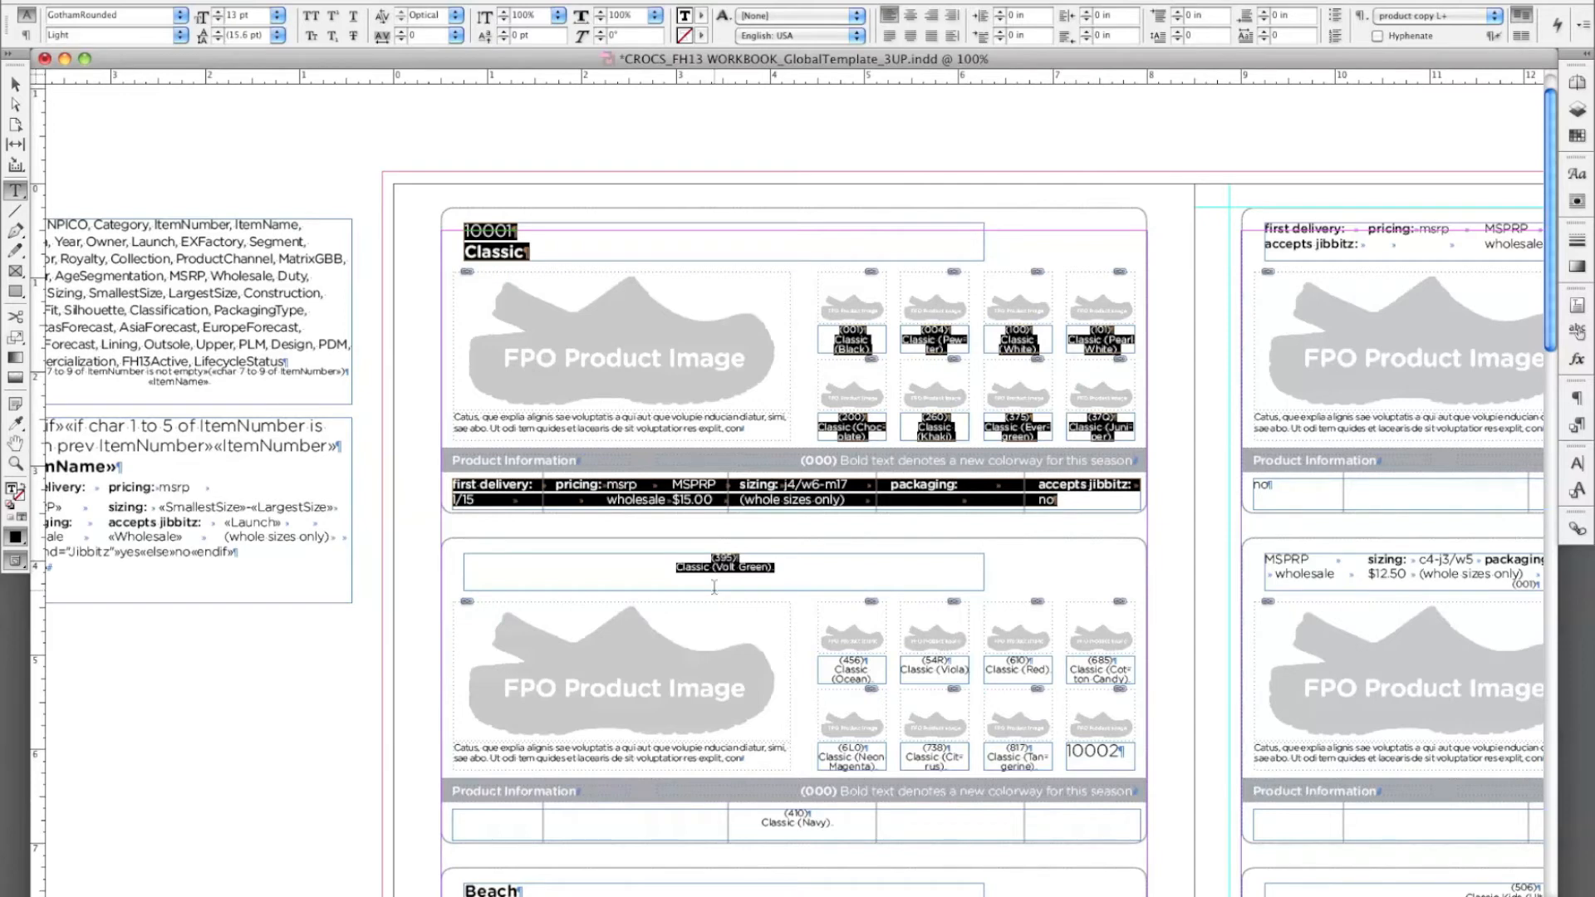
{"action": "left_click", "coordinate": [567, 241]}
{"action": "left_click_drag", "start_coordinate": [458, 229], "coordinate": [543, 250]}
{"action": "key", "text": "super+c"}
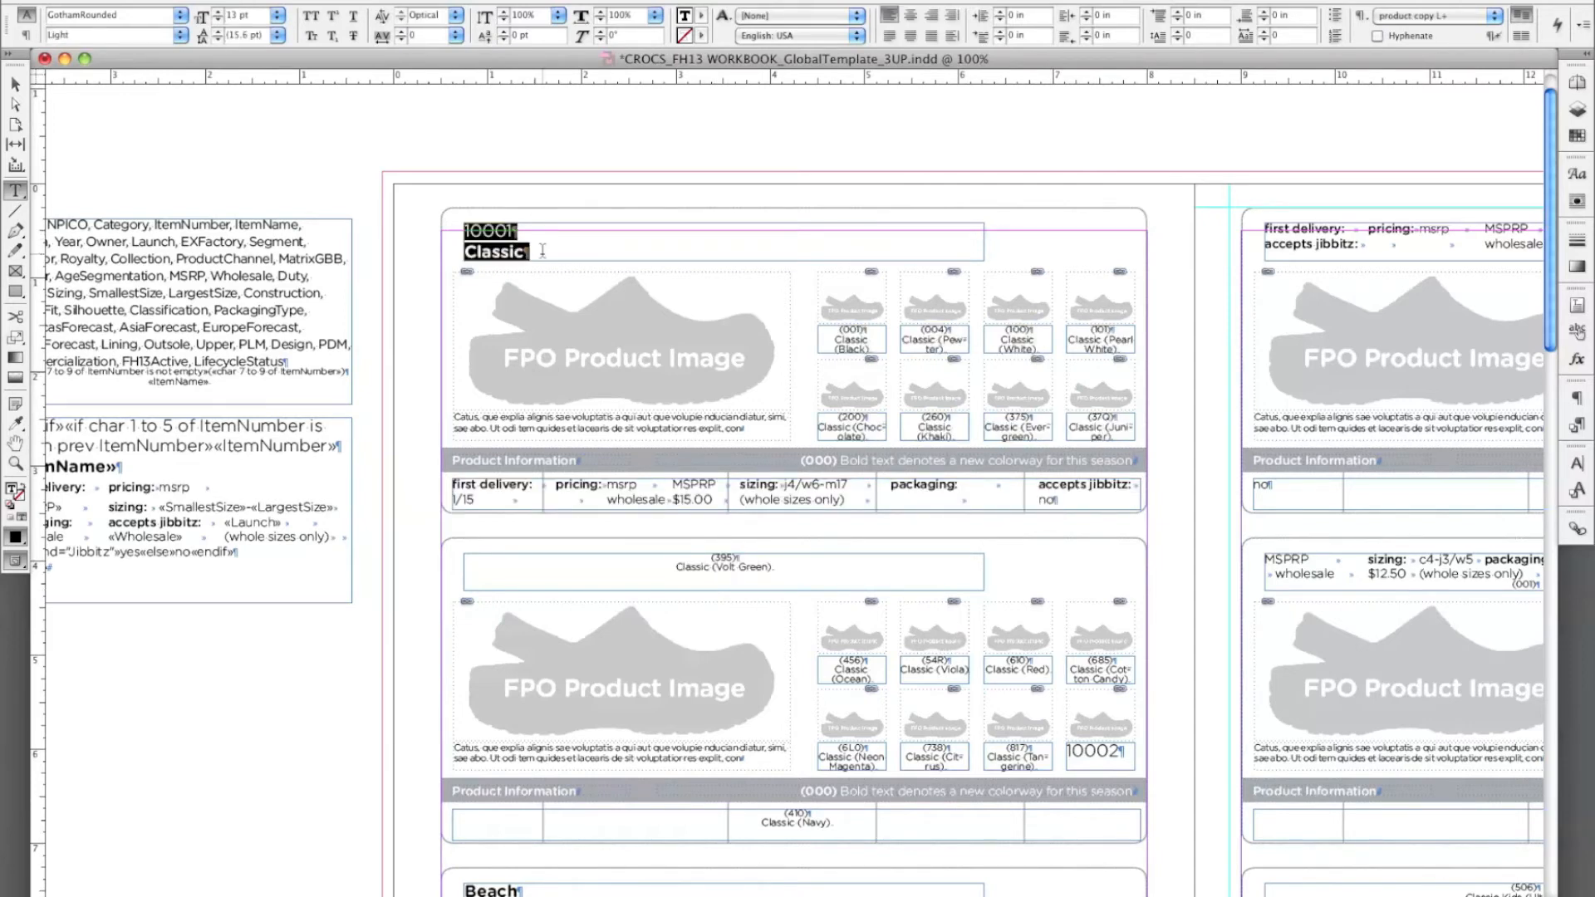
{"action": "left_click_drag", "start_coordinate": [675, 472], "coordinate": [1071, 502]}
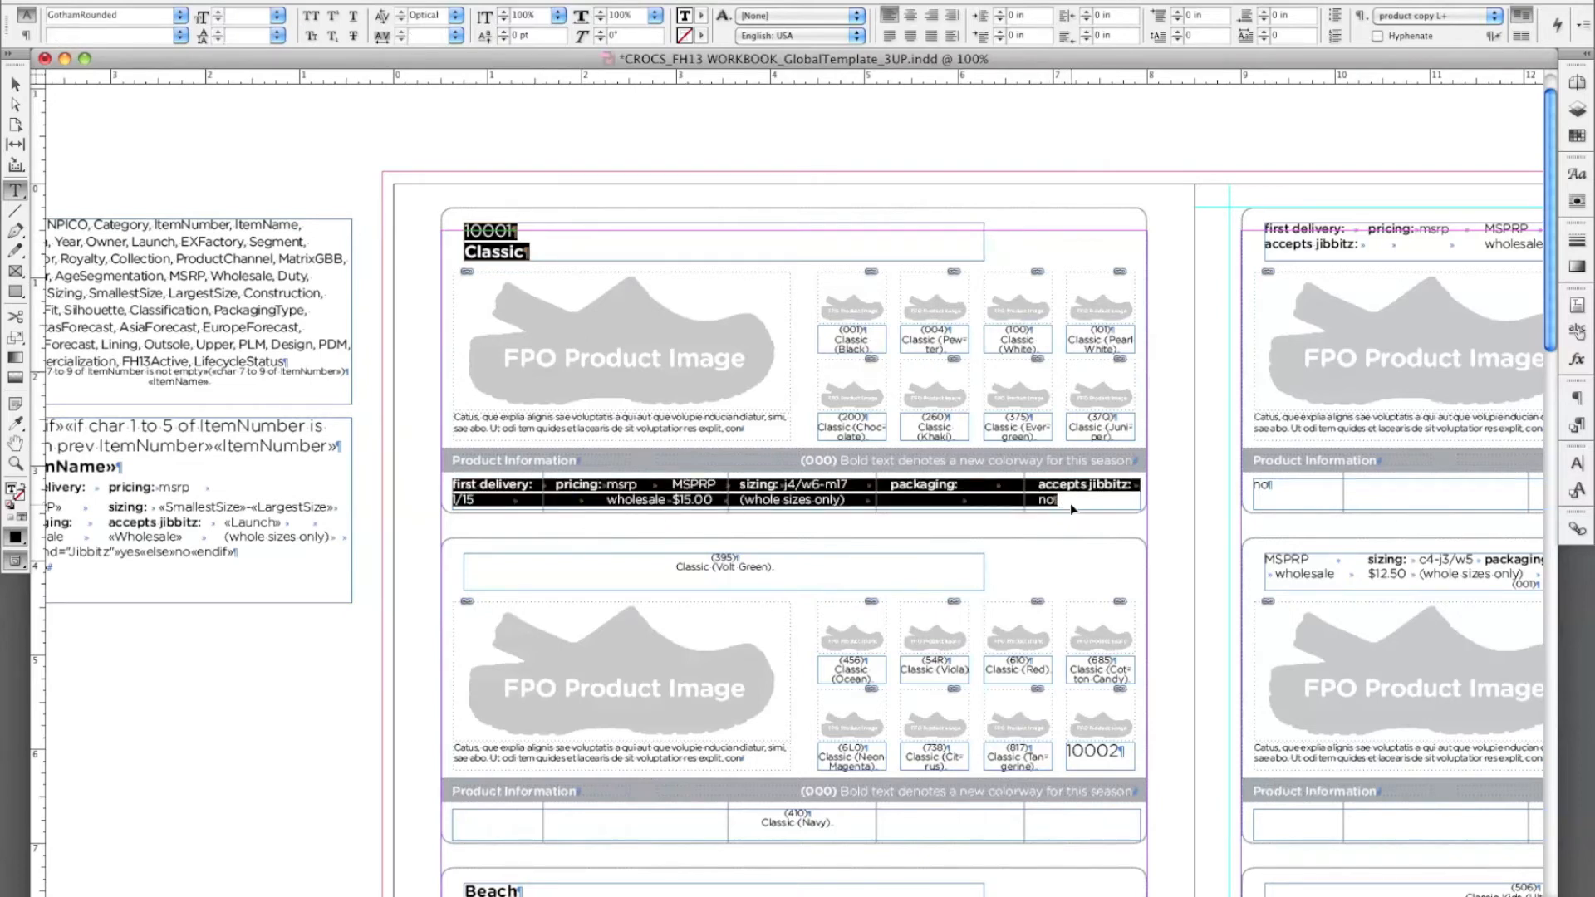
{"action": "left_click", "coordinate": [924, 553]}
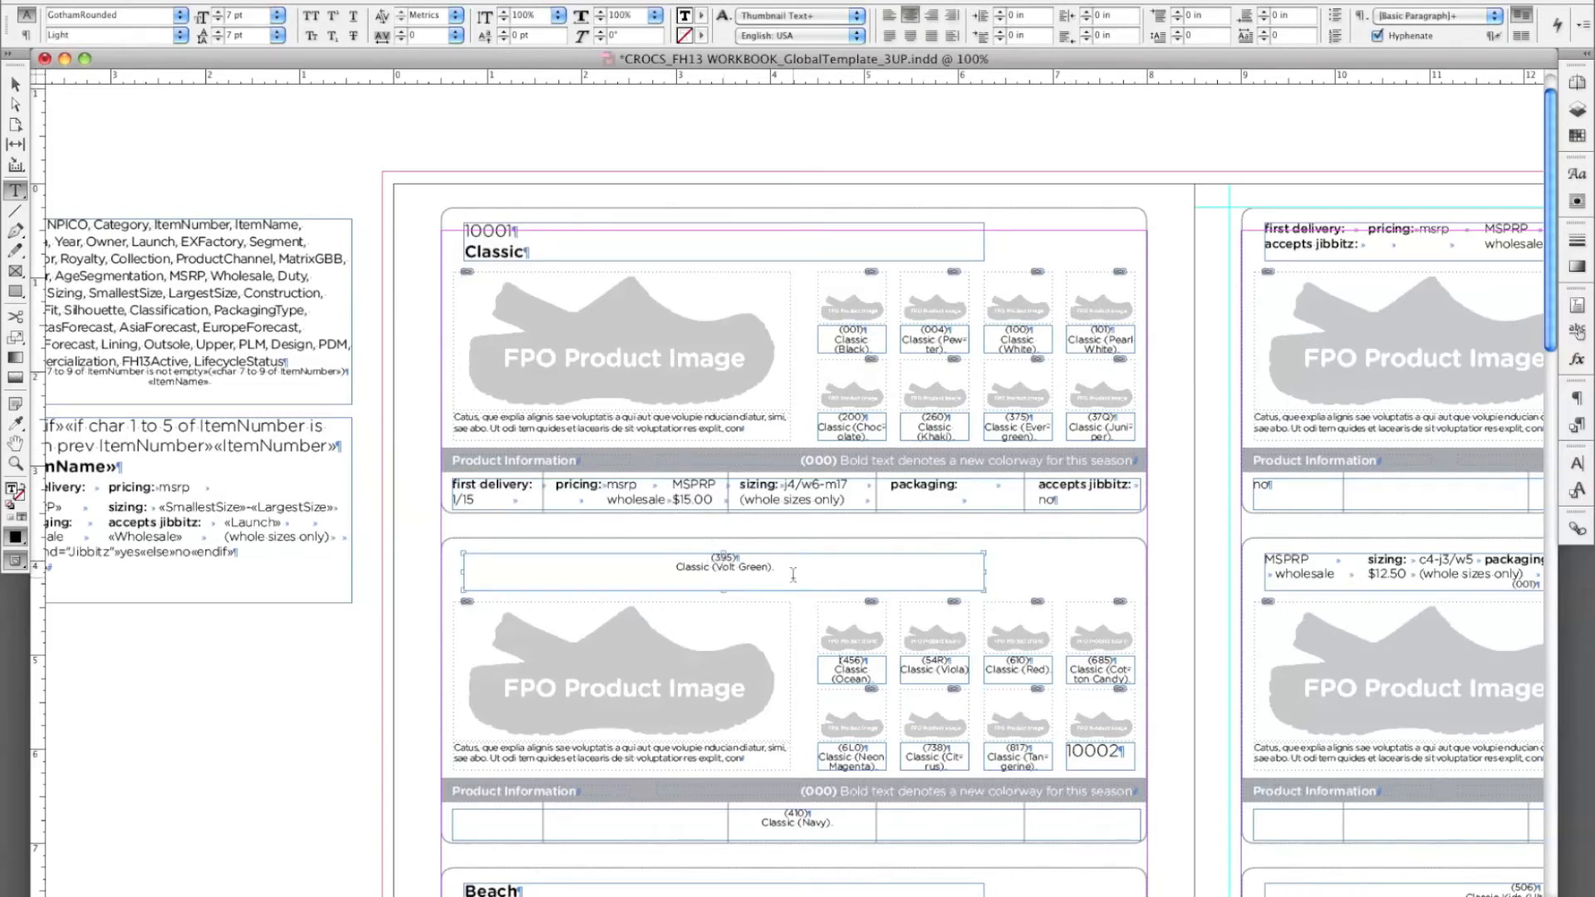
{"action": "key", "text": "super+v"}
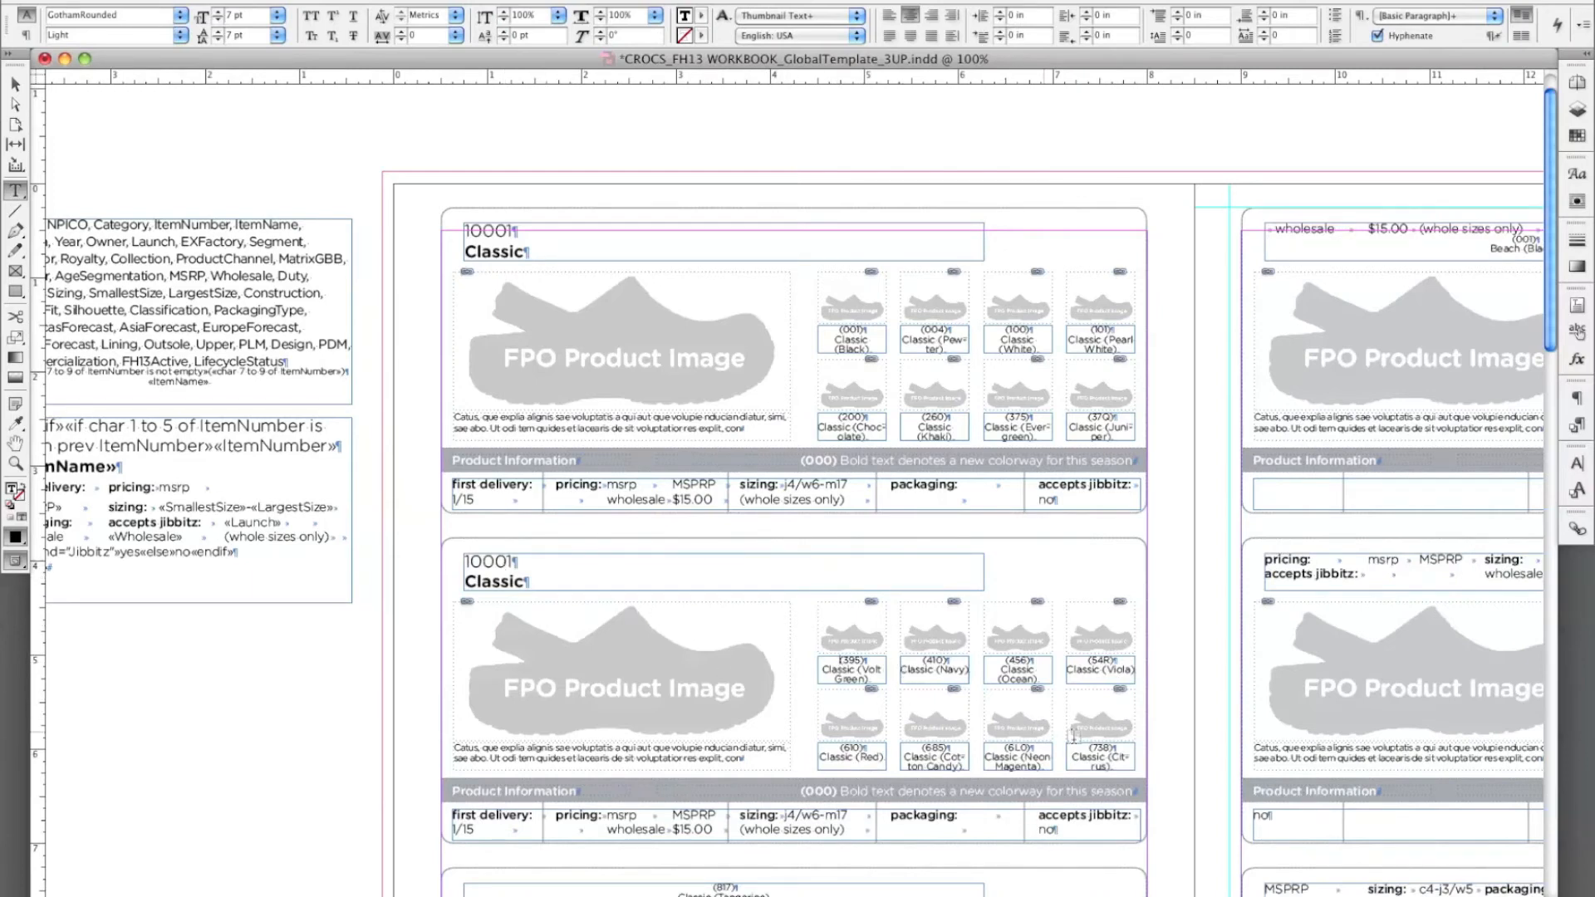
Step: Paste the 10001 Classic title and product information before colorway (817) in the third product block
{"action": "scroll", "coordinate": [1083, 739], "scroll_direction": "down", "scroll_amount": 3}
{"action": "scroll", "coordinate": [1084, 740], "scroll_direction": "down", "scroll_amount": 5}
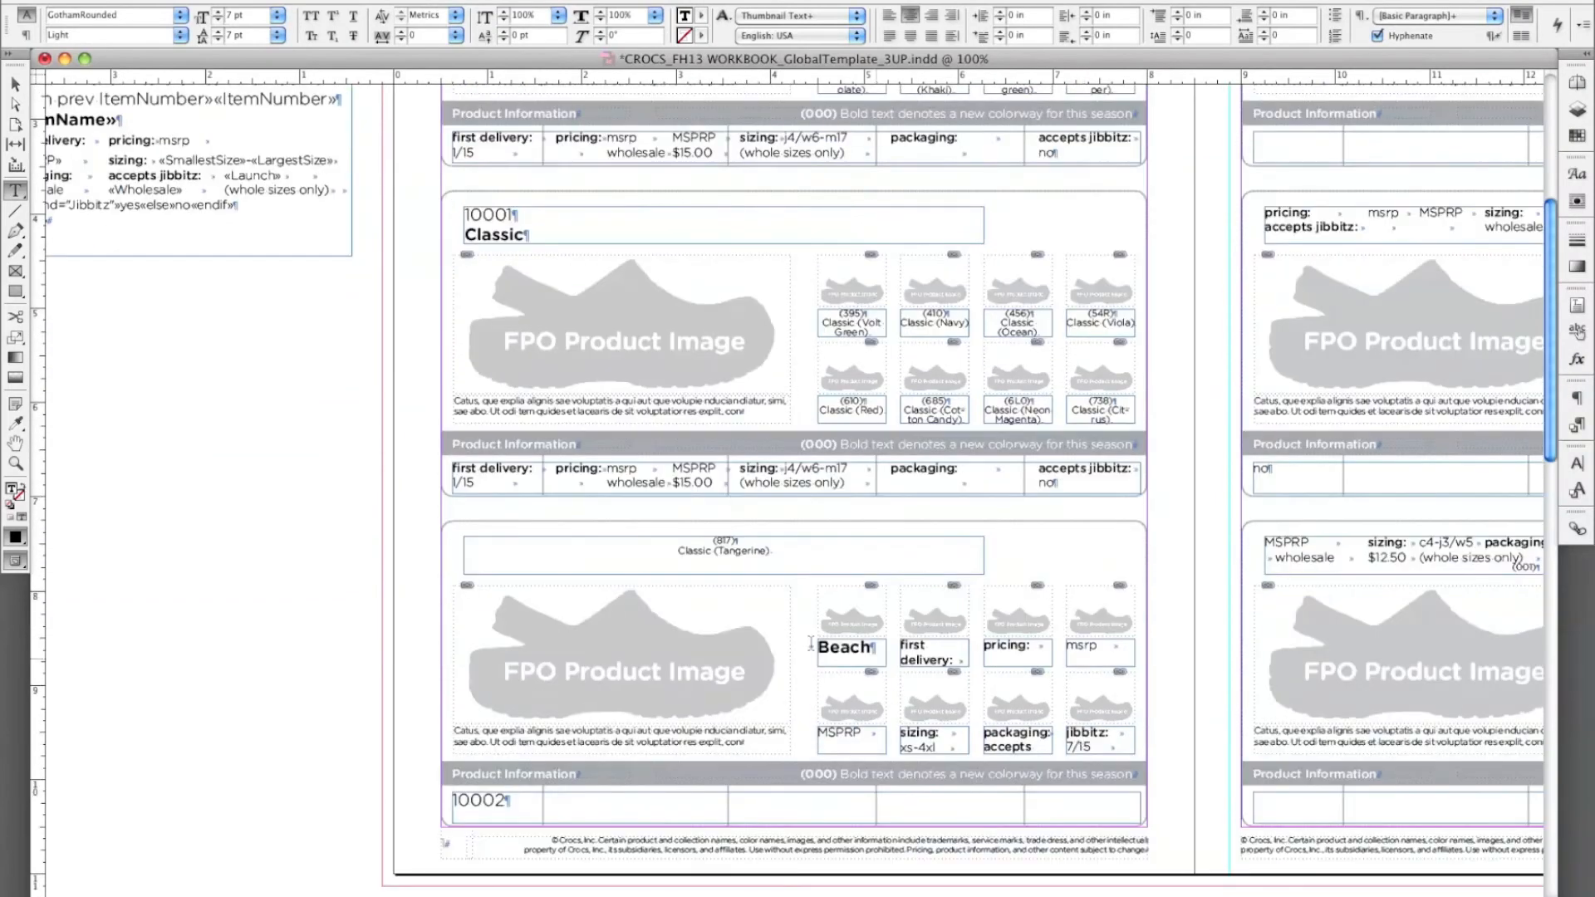
{"action": "double_click", "coordinate": [722, 548]}
{"action": "left_click", "coordinate": [716, 540]}
{"action": "type", "text": "10001 Classic first delivery:\tpricing:\tmsrp\tMSPRP\tsizing:\tj4/w6-m17\tpackaging:\taccepts jibbitz:\t1/15\t\twholesale\t$15.00\t(whole sizes only)\t\tno"}
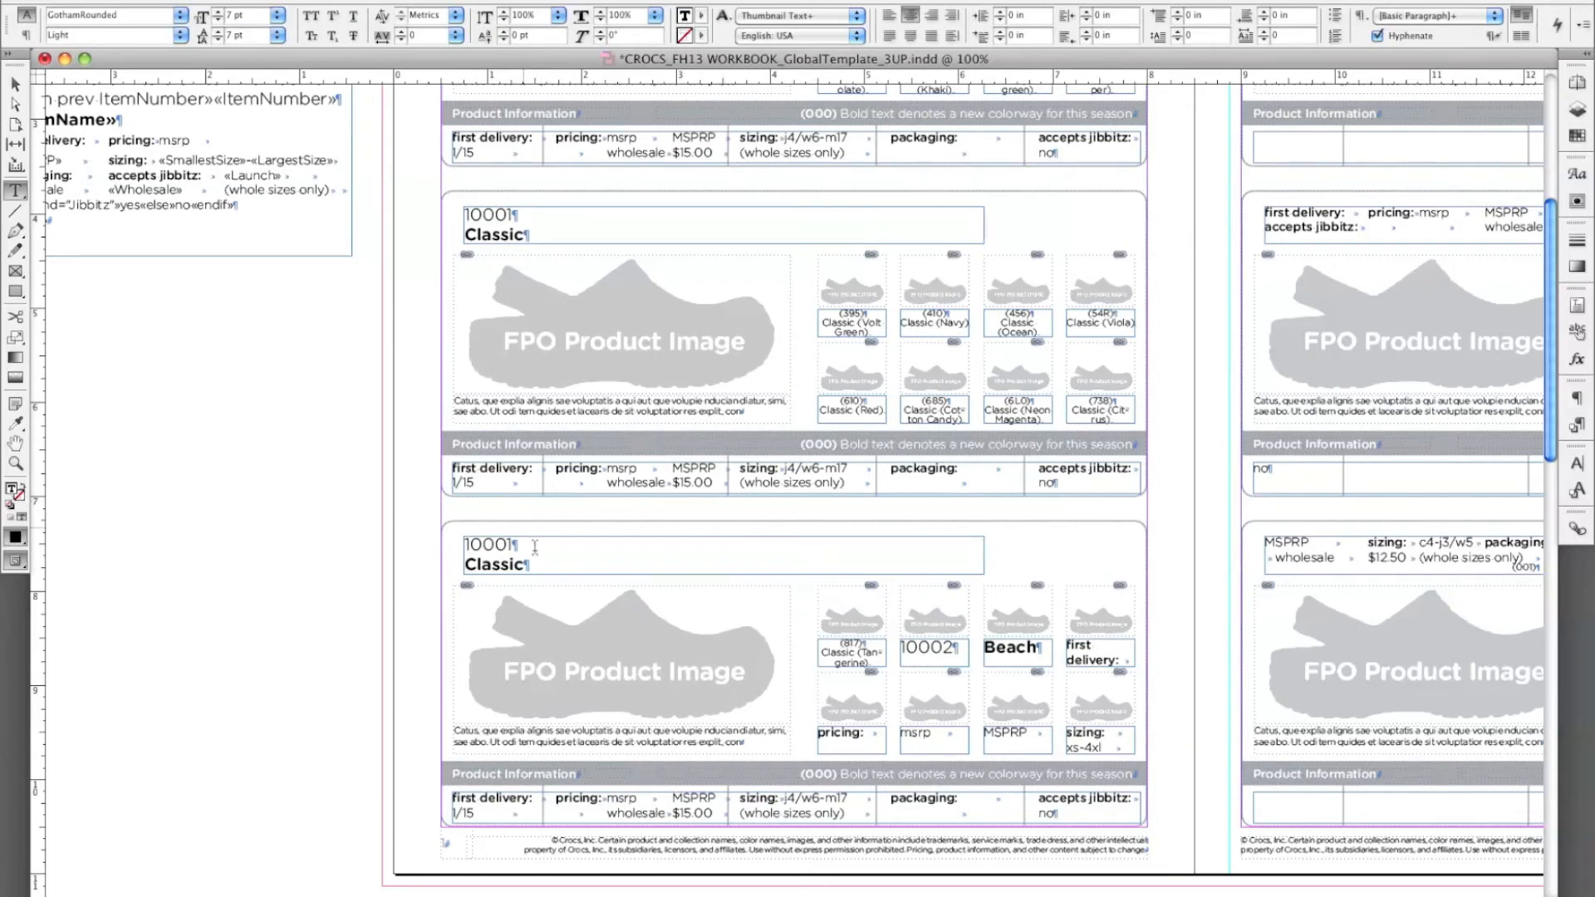
Step: Insert frame breaks before 10002 Beach, 10003 Relief and 10006 Classic Kids so each starts its own product block on the second page
{"action": "left_click", "coordinate": [902, 648]}
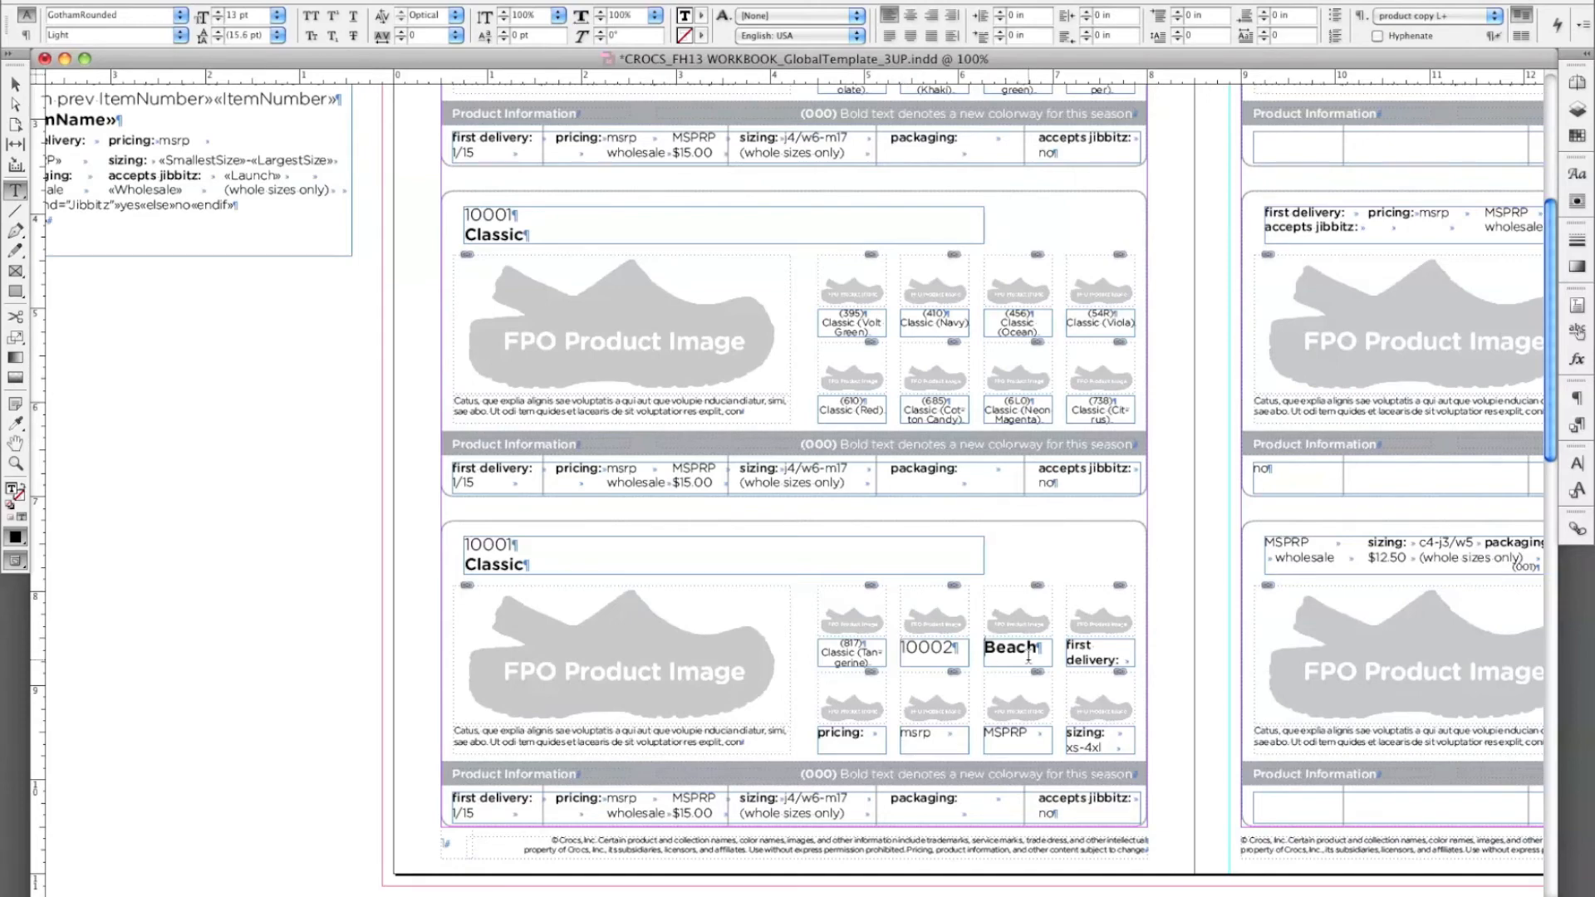
{"action": "key", "text": "KP_Enter"}
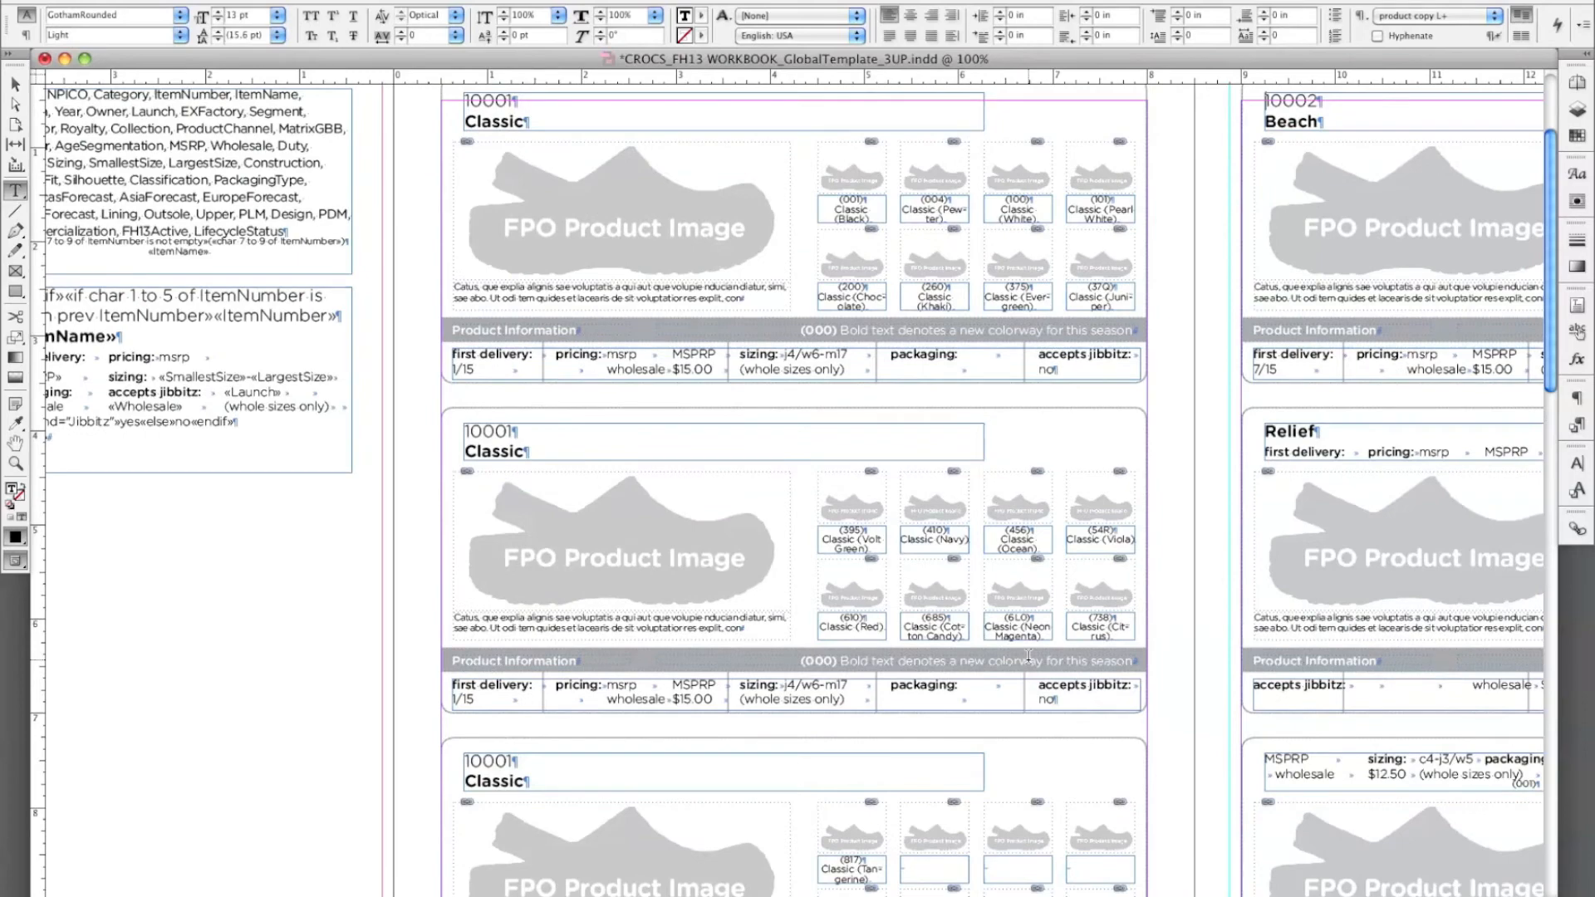
{"action": "scroll", "coordinate": [1028, 656], "scroll_direction": "right", "scroll_amount": 10}
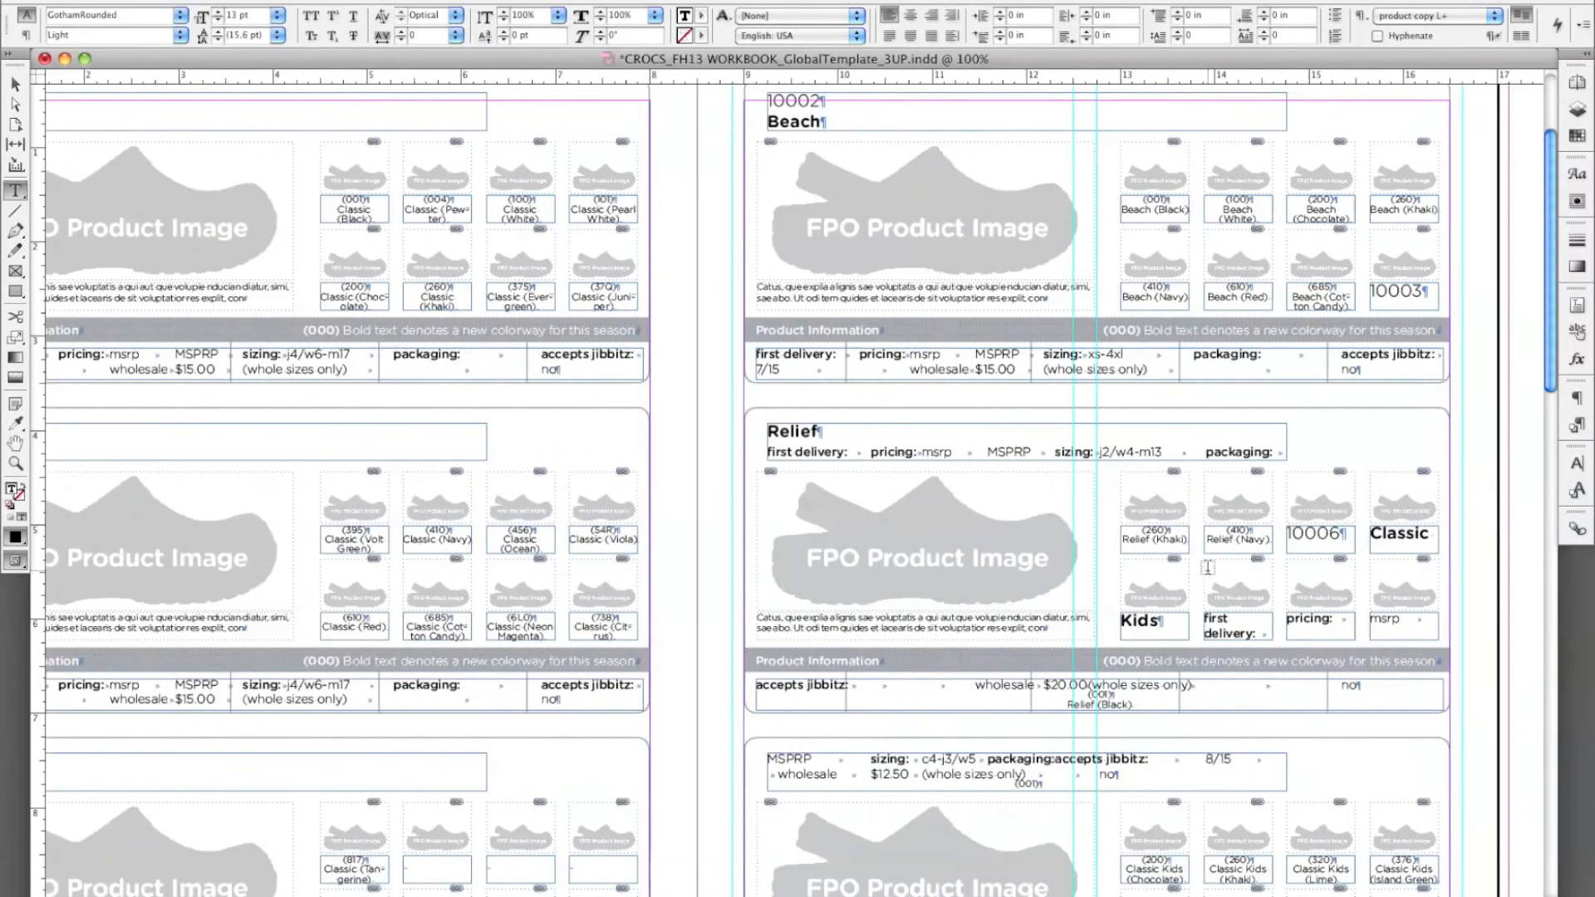
{"action": "scroll", "coordinate": [1207, 567], "scroll_direction": "right", "scroll_amount": 3}
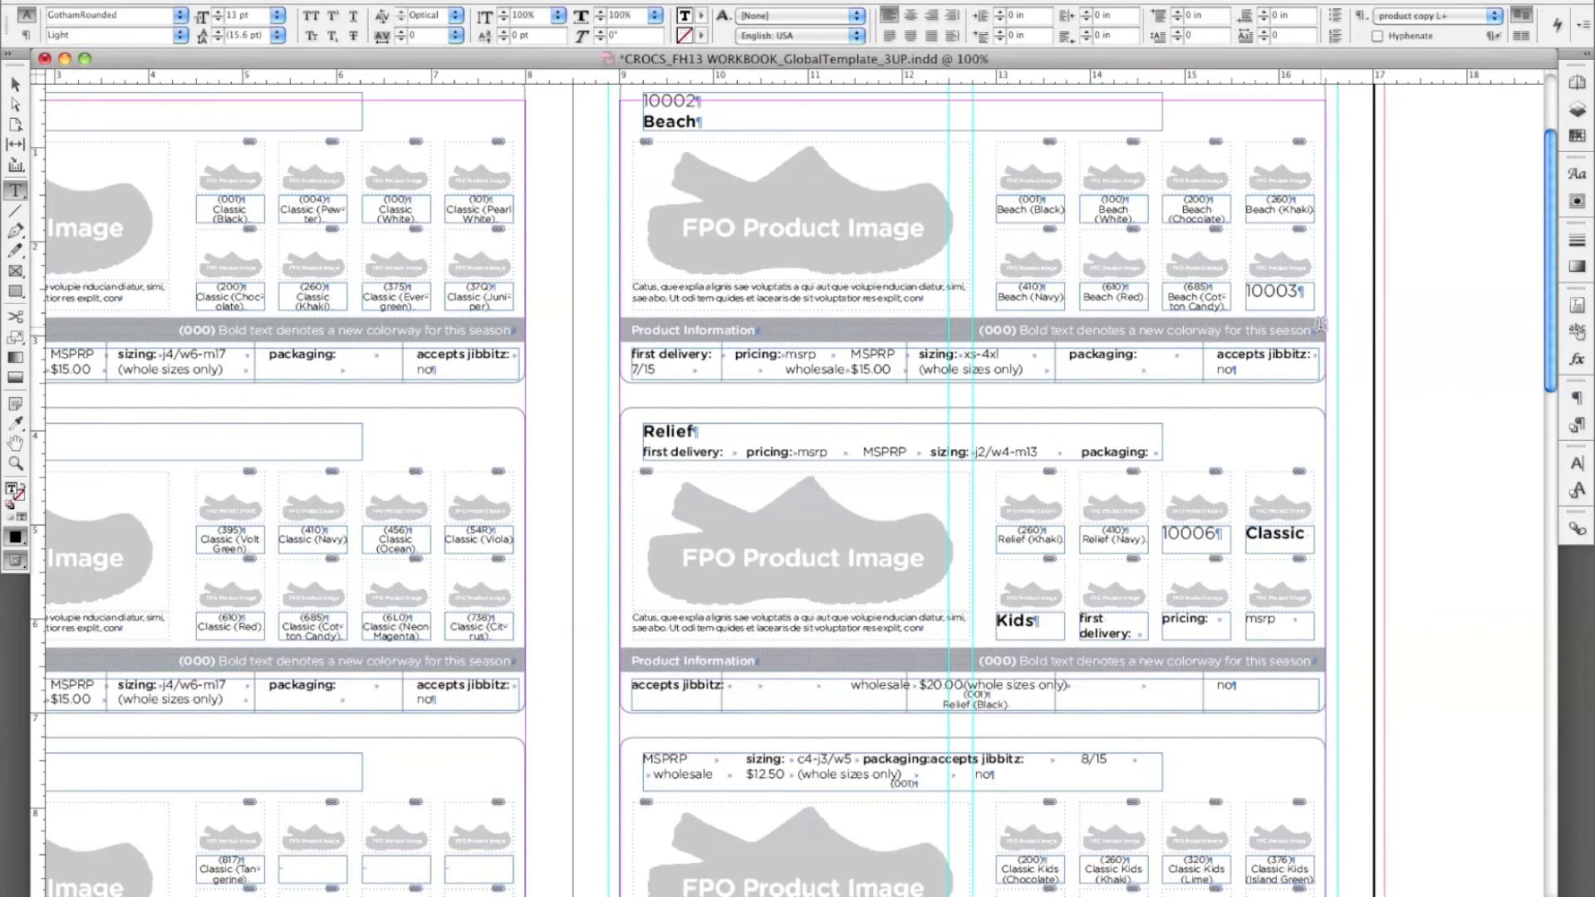
{"action": "scroll", "coordinate": [1155, 586], "scroll_direction": "down", "scroll_amount": 10}
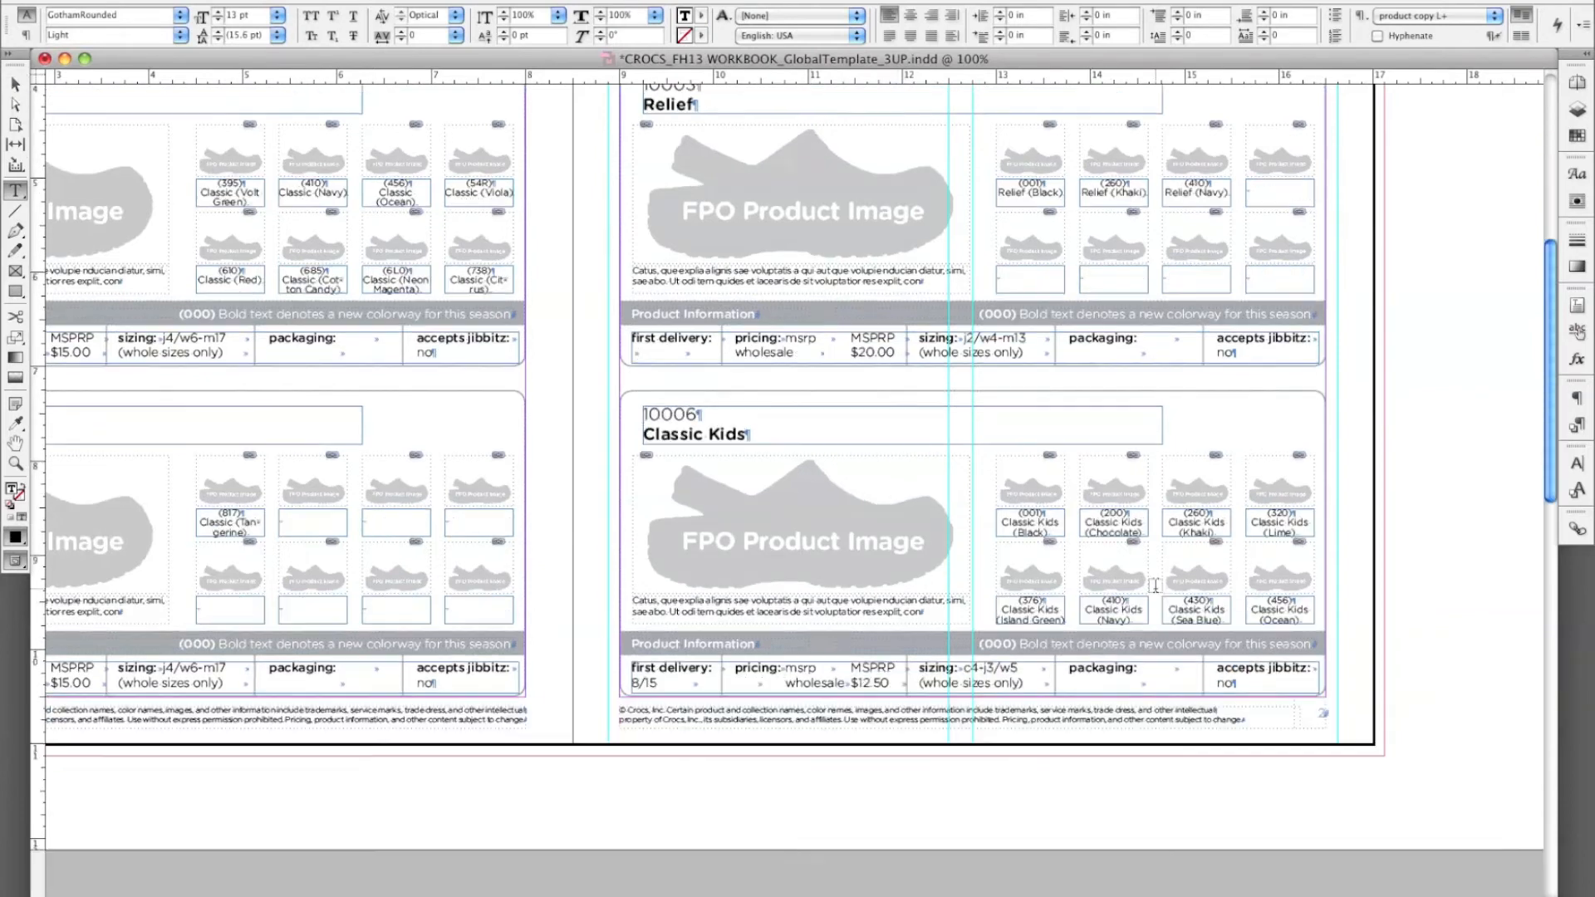
{"action": "scroll", "coordinate": [1155, 586], "scroll_direction": "up", "scroll_amount": 4}
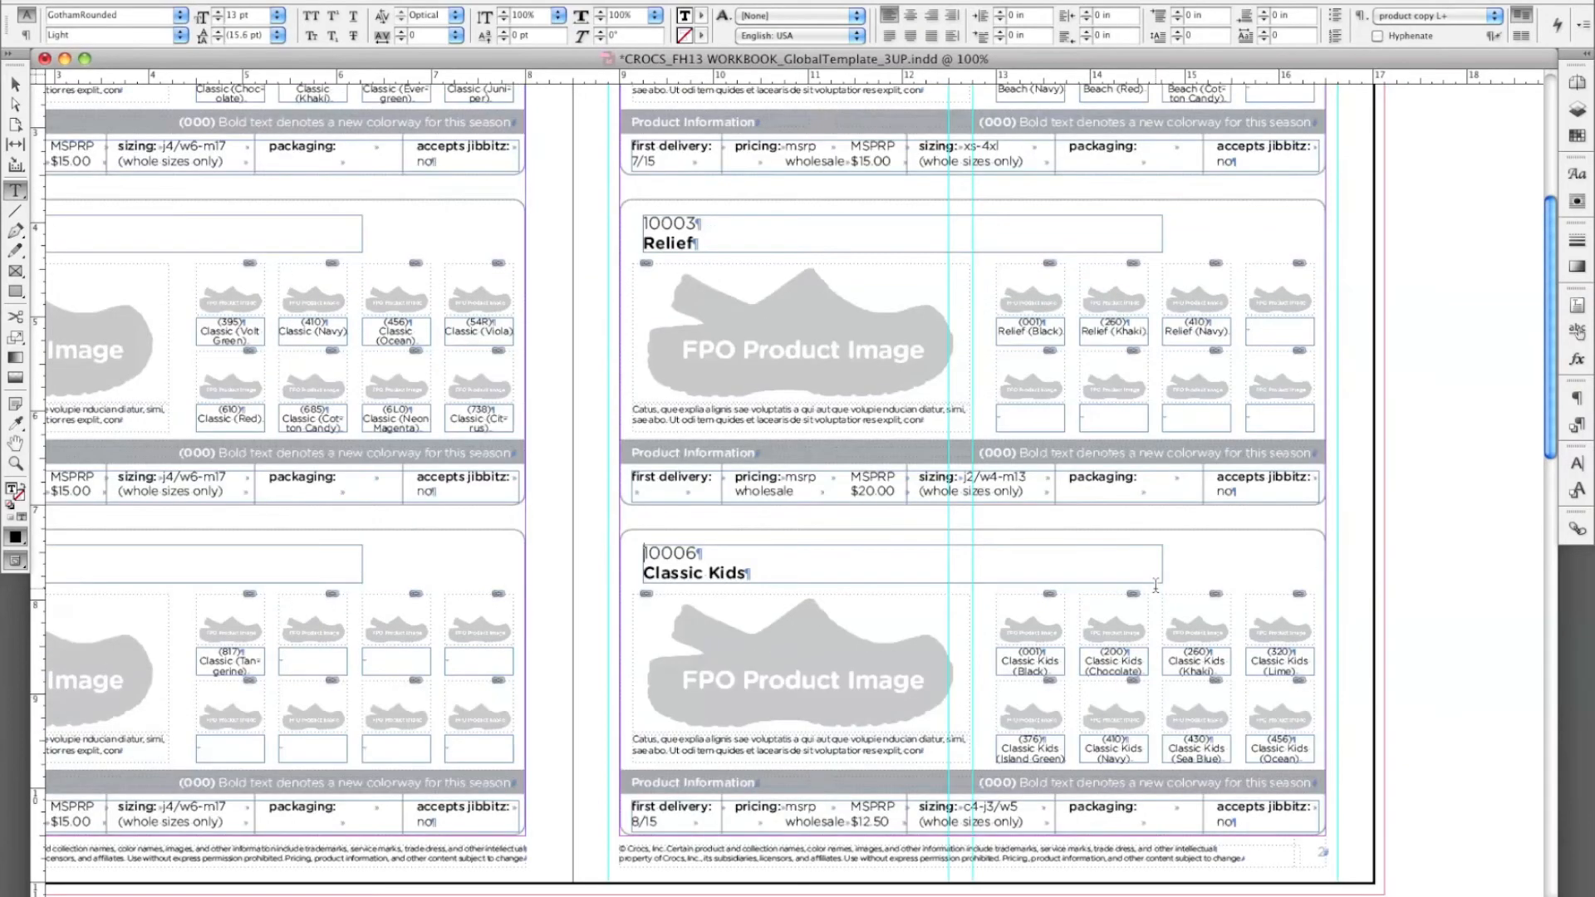
{"action": "scroll", "coordinate": [1155, 586], "scroll_direction": "up", "scroll_amount": 4}
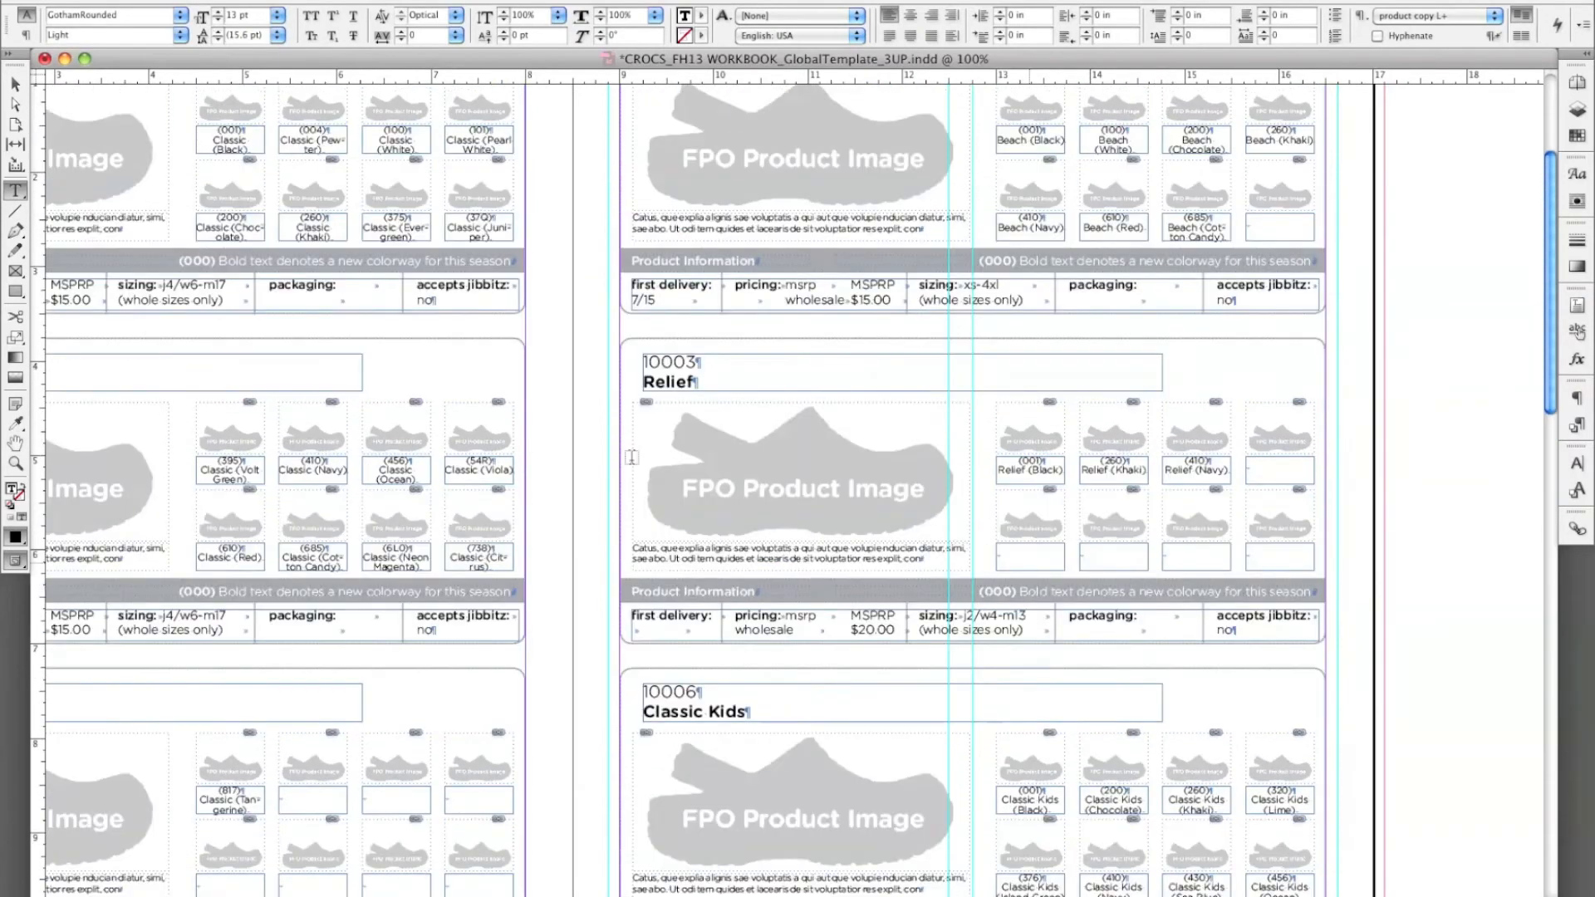
Step: Load the saved GREP find/change query CROCS Remove Item Name with nothing selected in the layout
{"action": "left_click", "coordinate": [15, 83]}
{"action": "left_click_drag", "start_coordinate": [563, 378], "coordinate": [956, 635]}
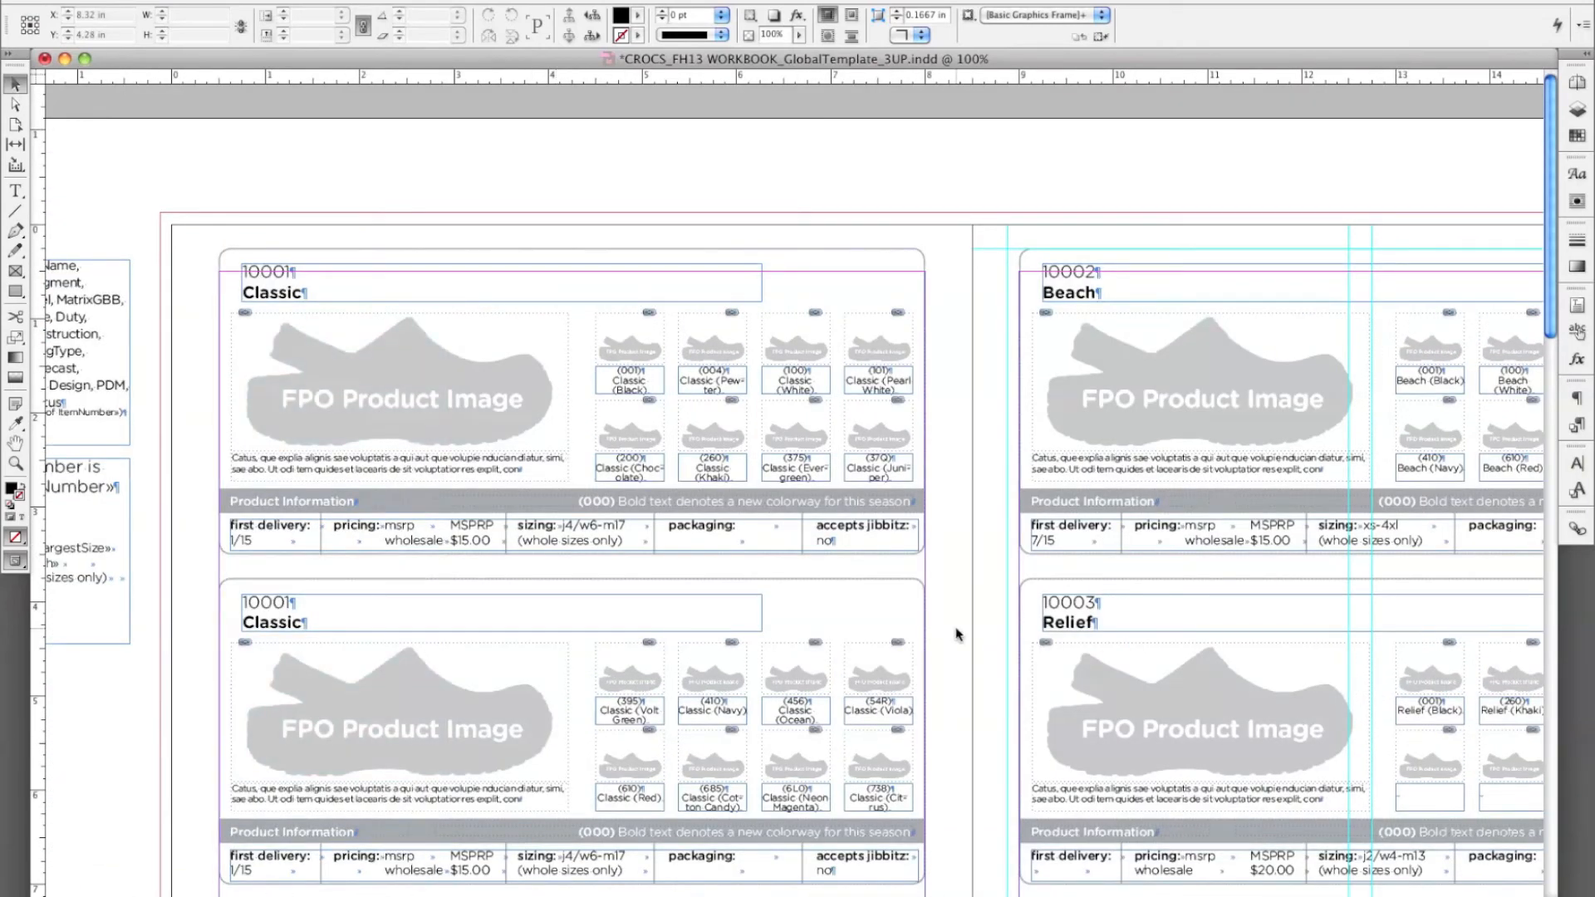
{"action": "key", "text": "super+equal"}
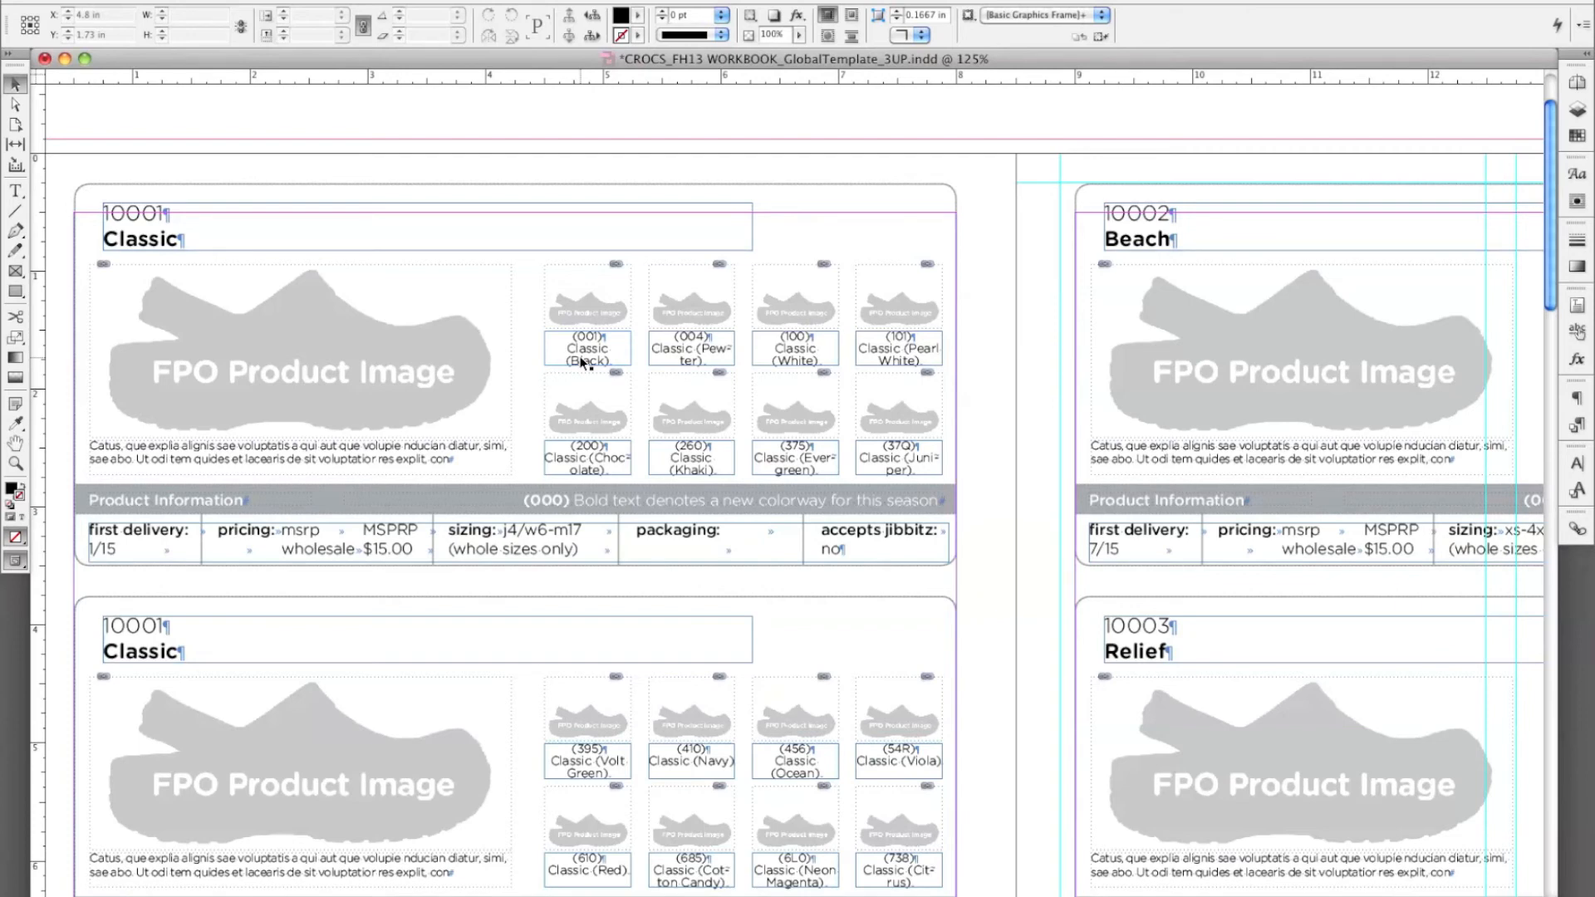
{"action": "left_click", "coordinate": [999, 454]}
{"action": "key", "text": "super+f"}
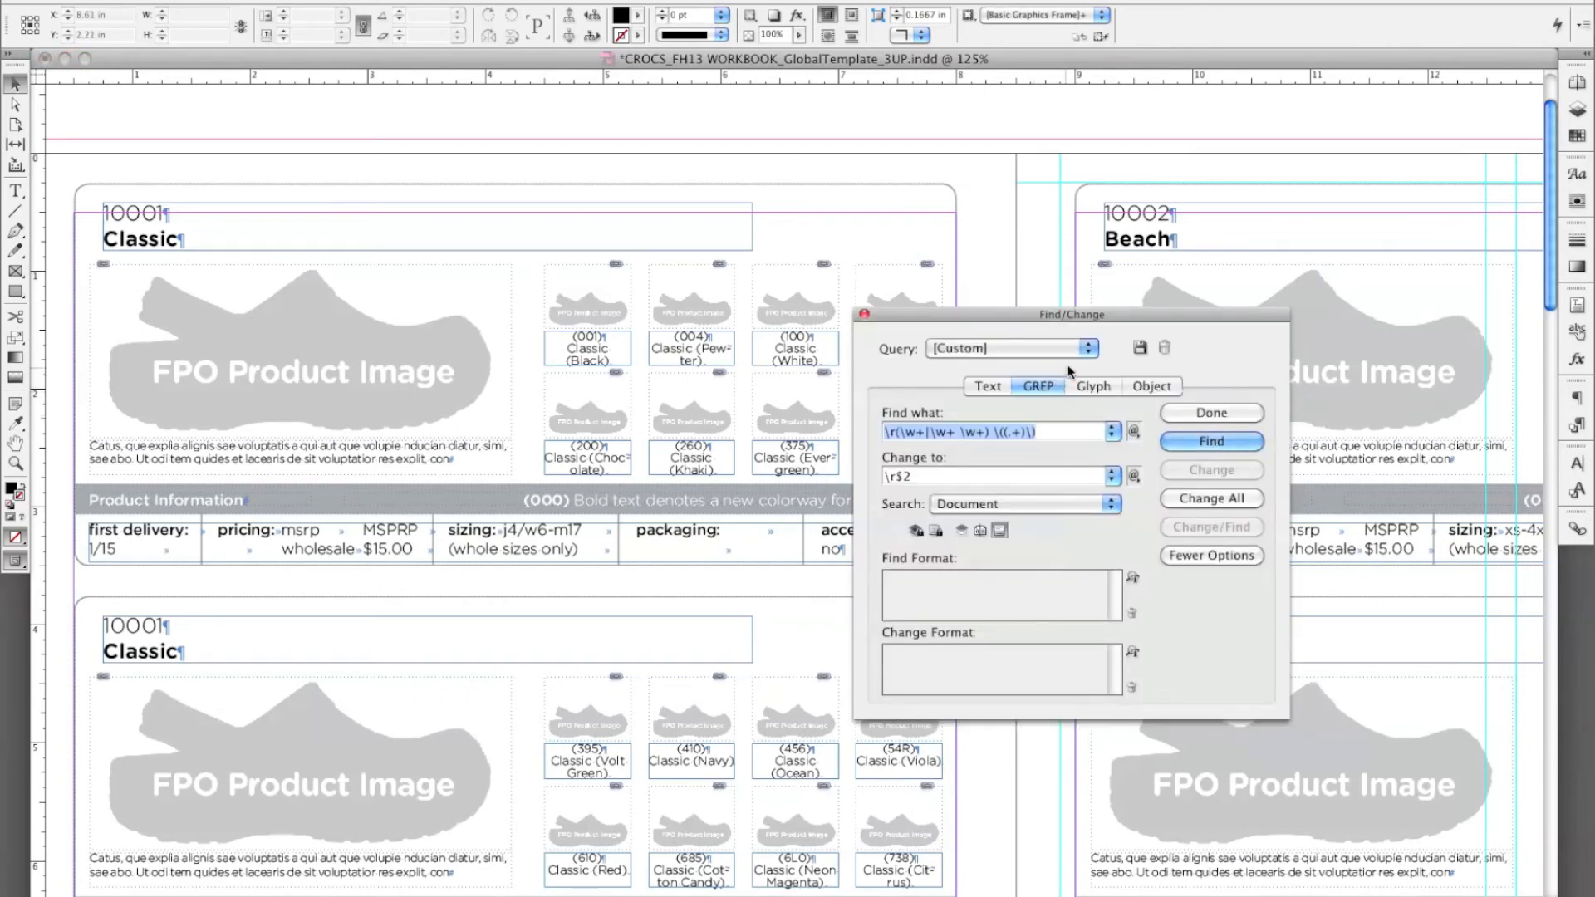
{"action": "left_click", "coordinate": [1090, 349]}
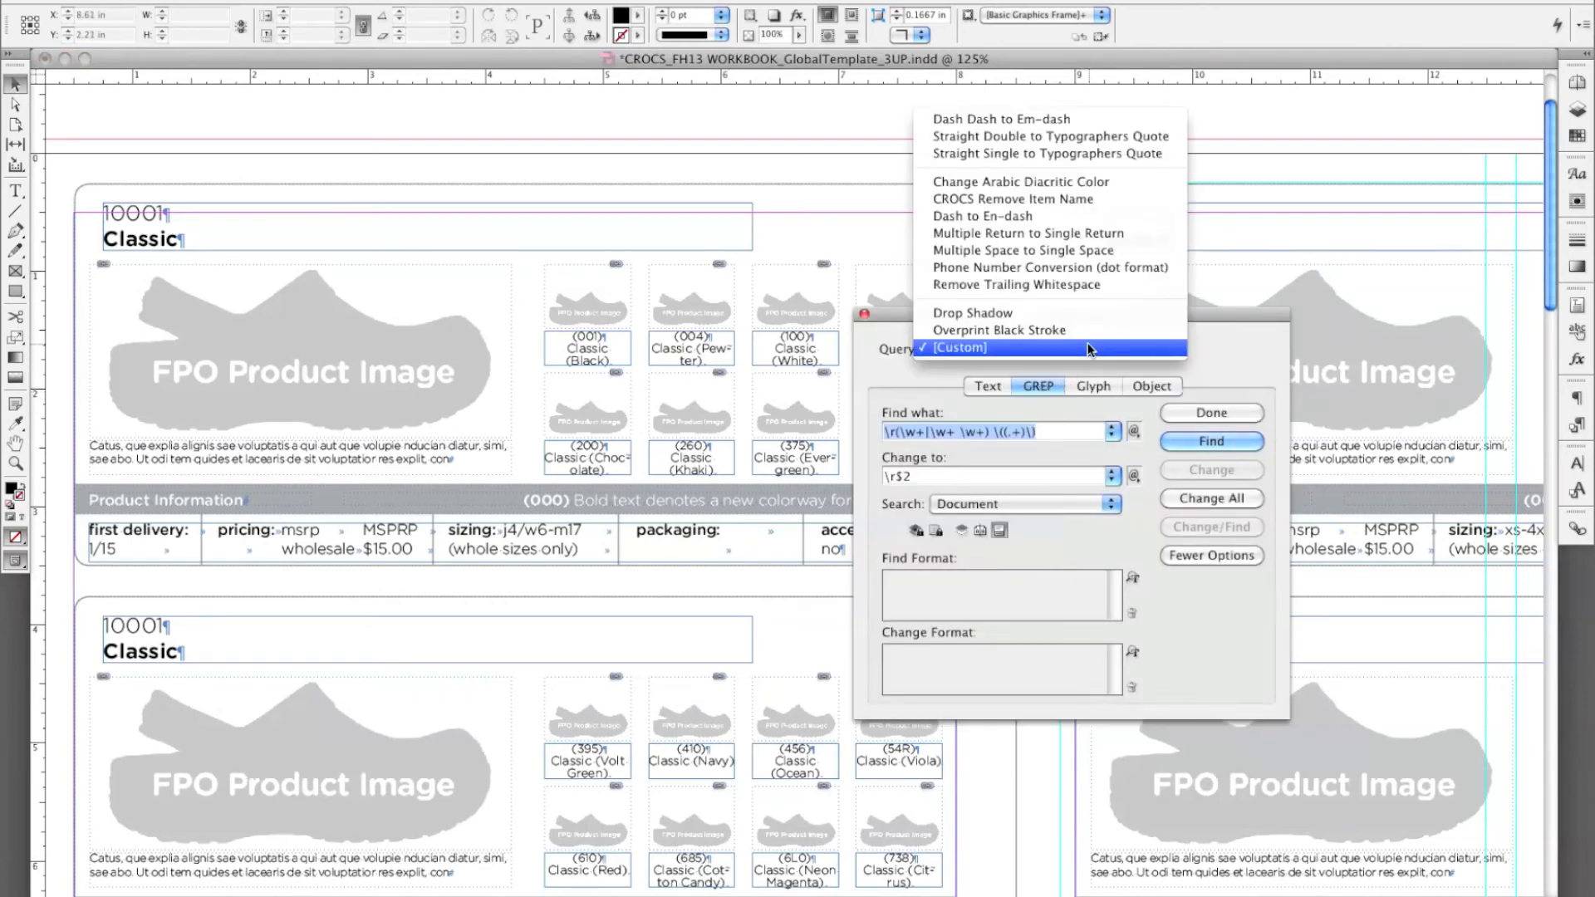
{"action": "left_click", "coordinate": [1010, 200]}
{"action": "left_click_drag", "start_coordinate": [992, 312], "coordinate": [1082, 291]}
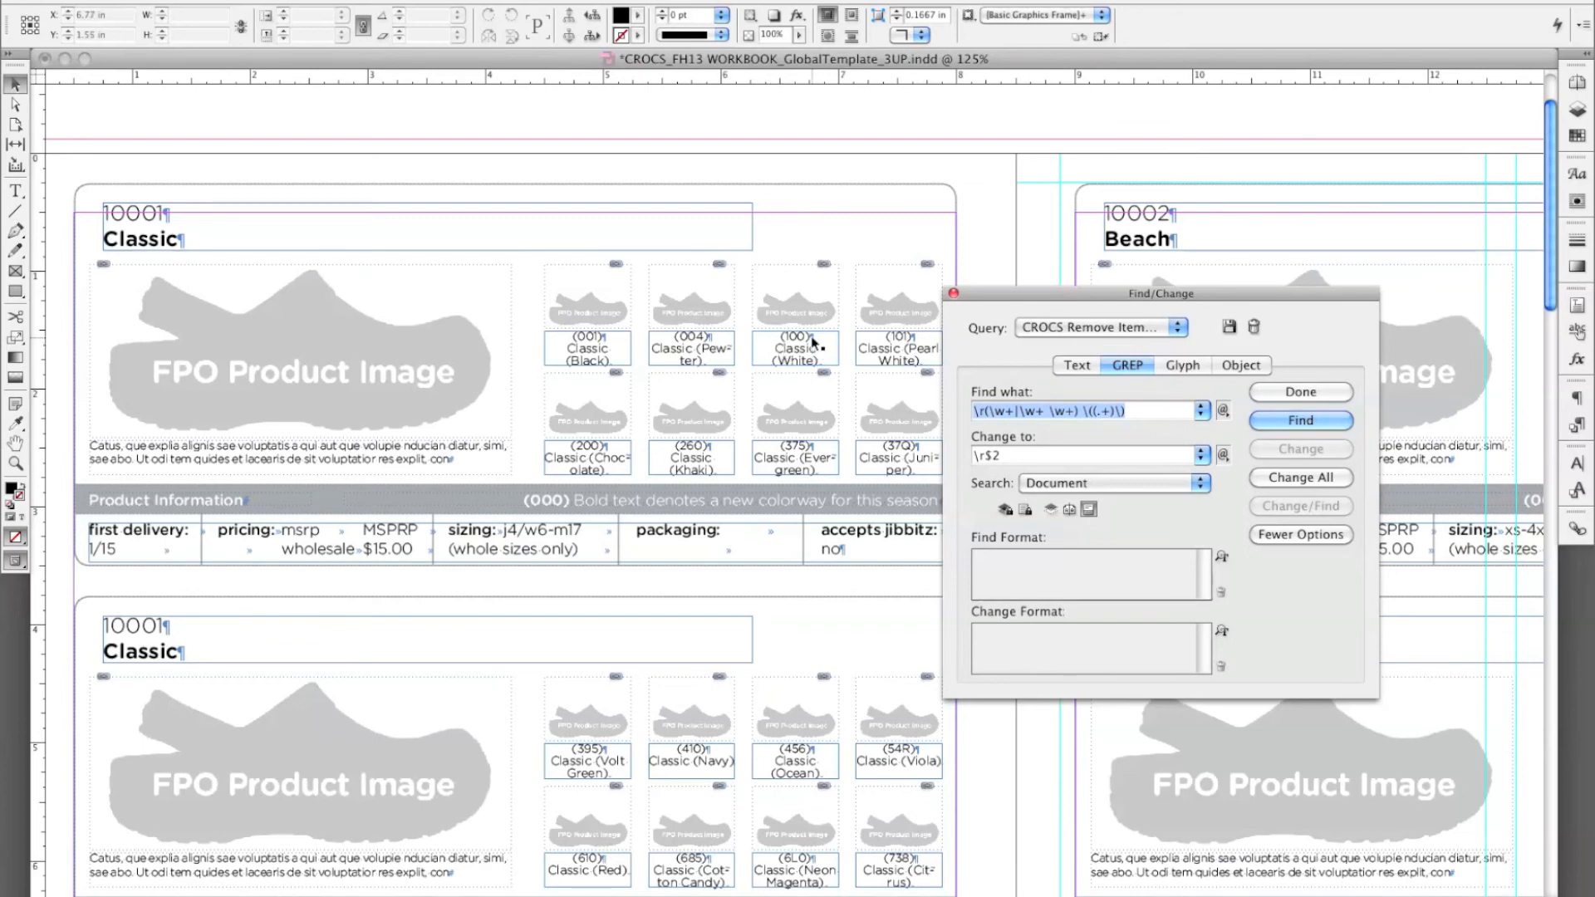
Step: Replace all matches of the query across the document to strip the product names and parentheses from the colorway captions, then deselect everything
{"action": "left_click", "coordinate": [795, 355]}
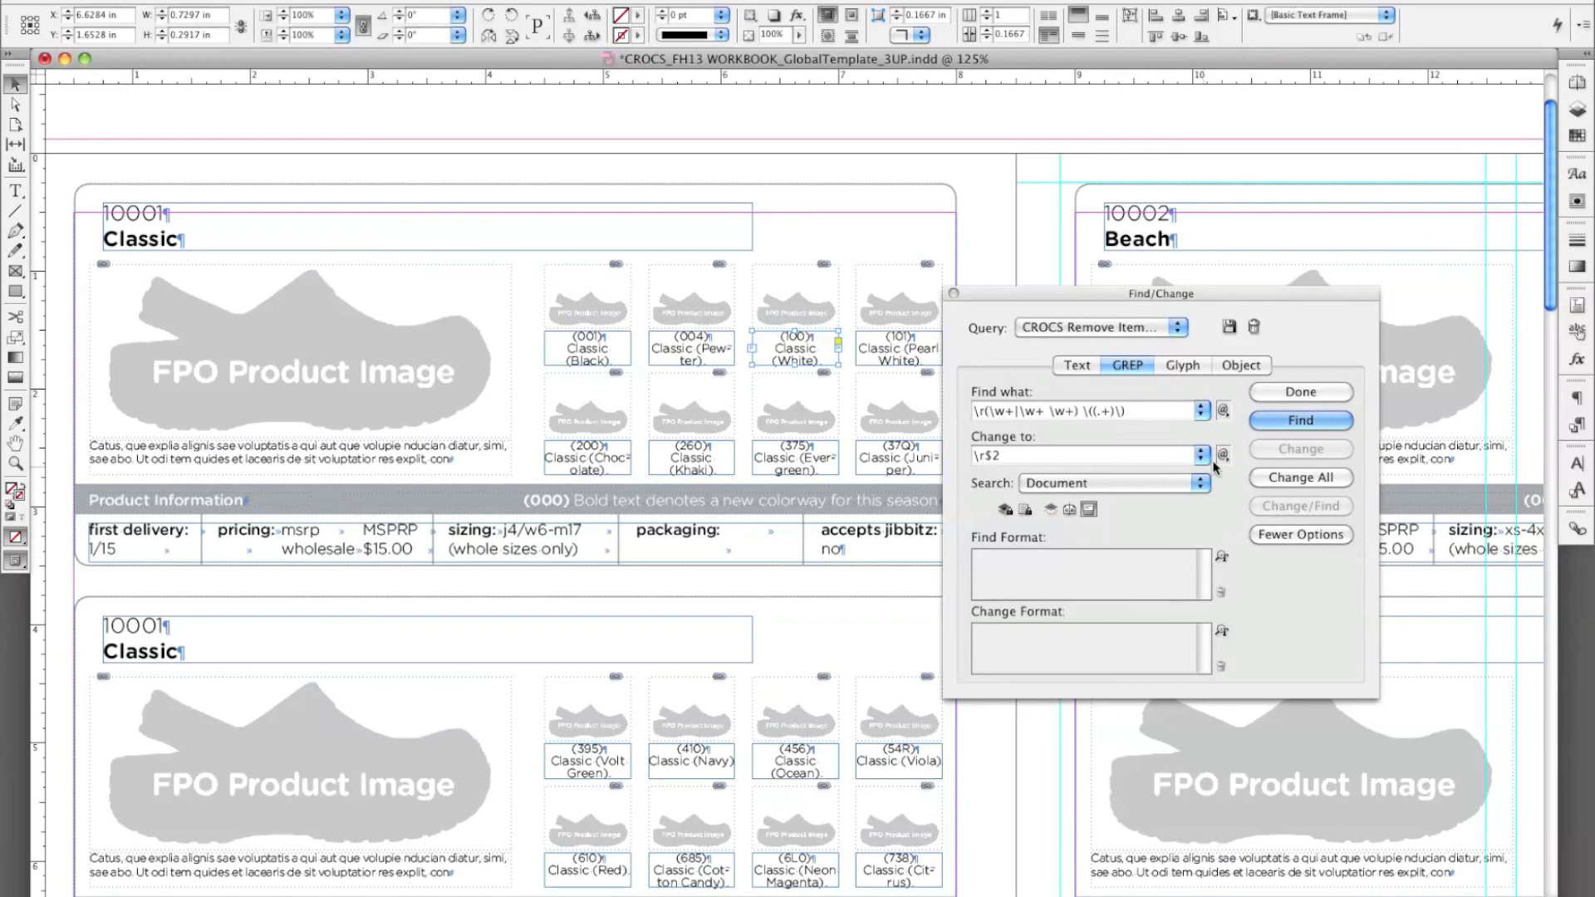
{"action": "left_click", "coordinate": [1301, 477]}
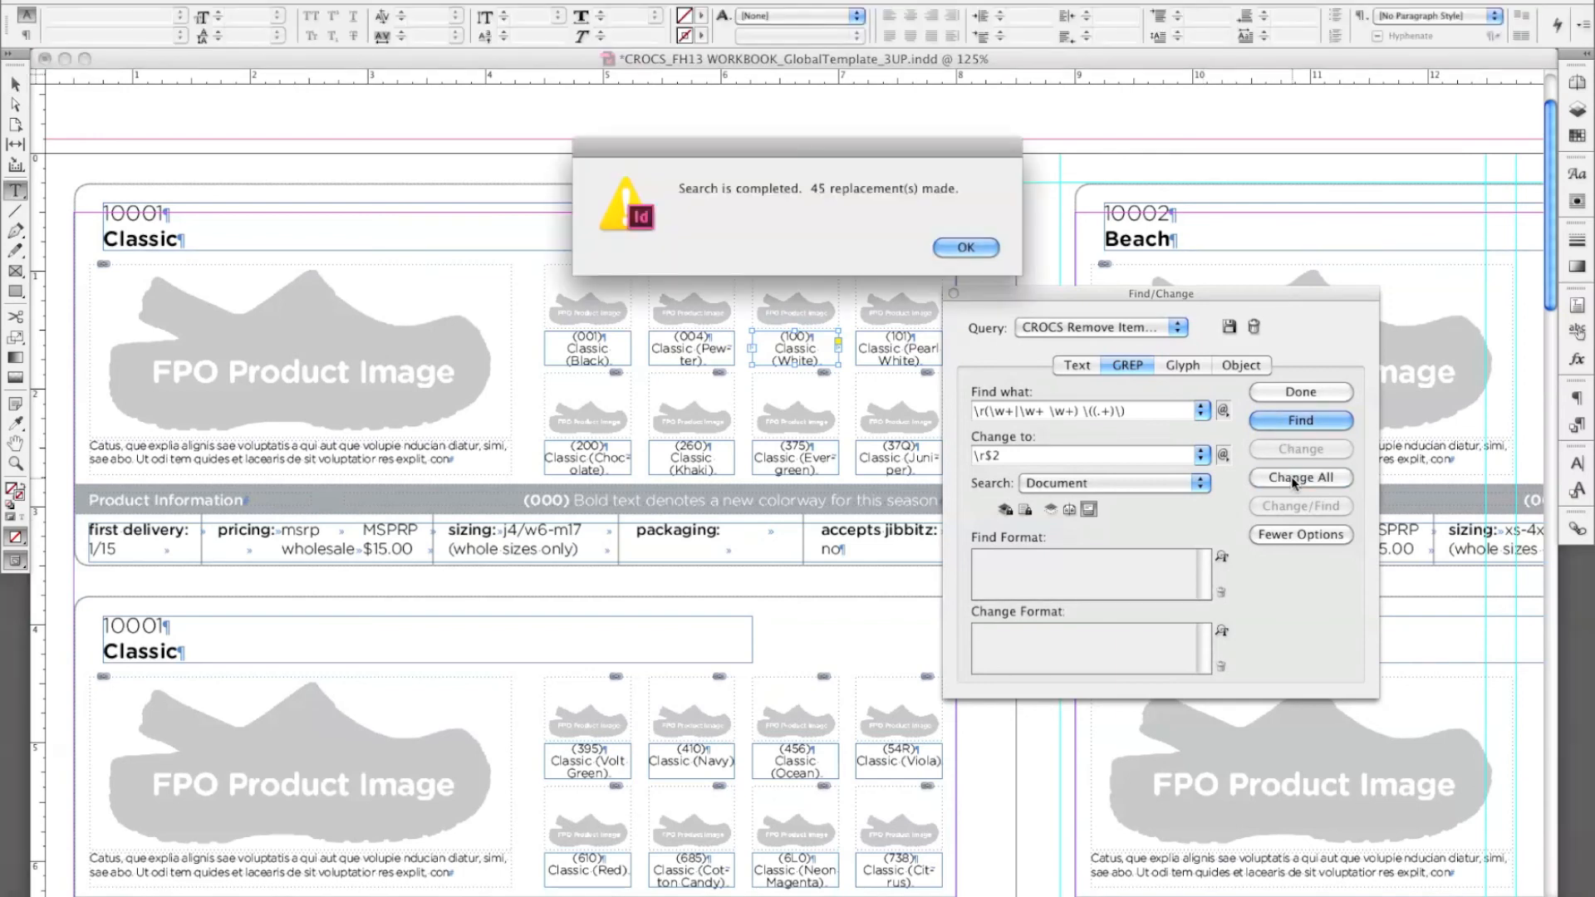
{"action": "left_click", "coordinate": [962, 247]}
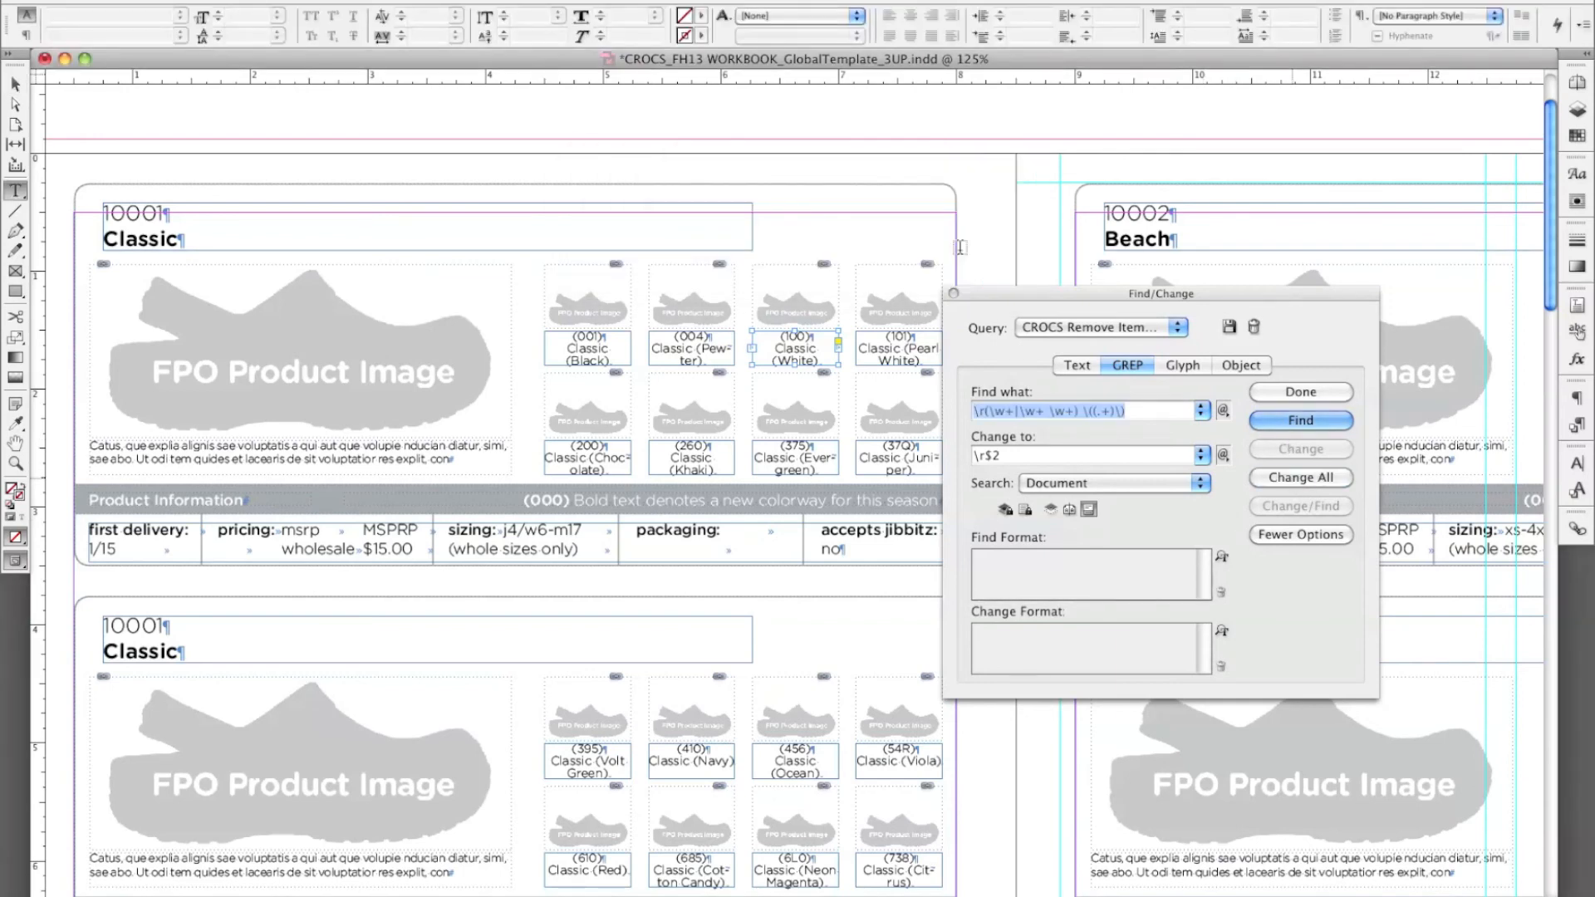
{"action": "left_click_drag", "start_coordinate": [1022, 292], "coordinate": [1167, 293]}
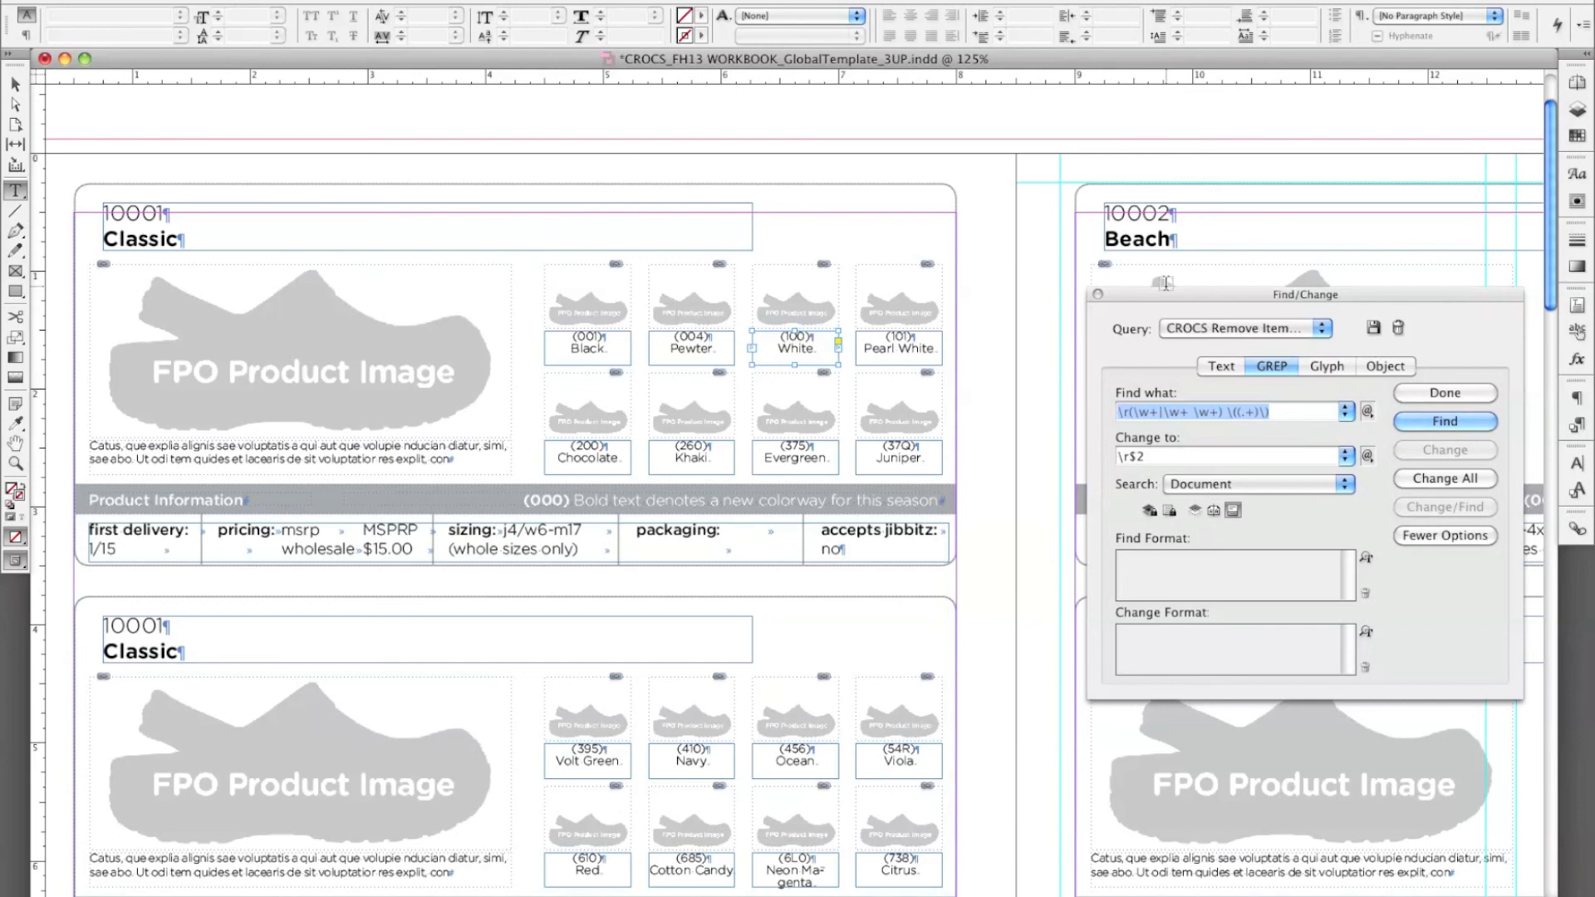
{"action": "left_click", "coordinate": [15, 85]}
{"action": "left_click", "coordinate": [1029, 440]}
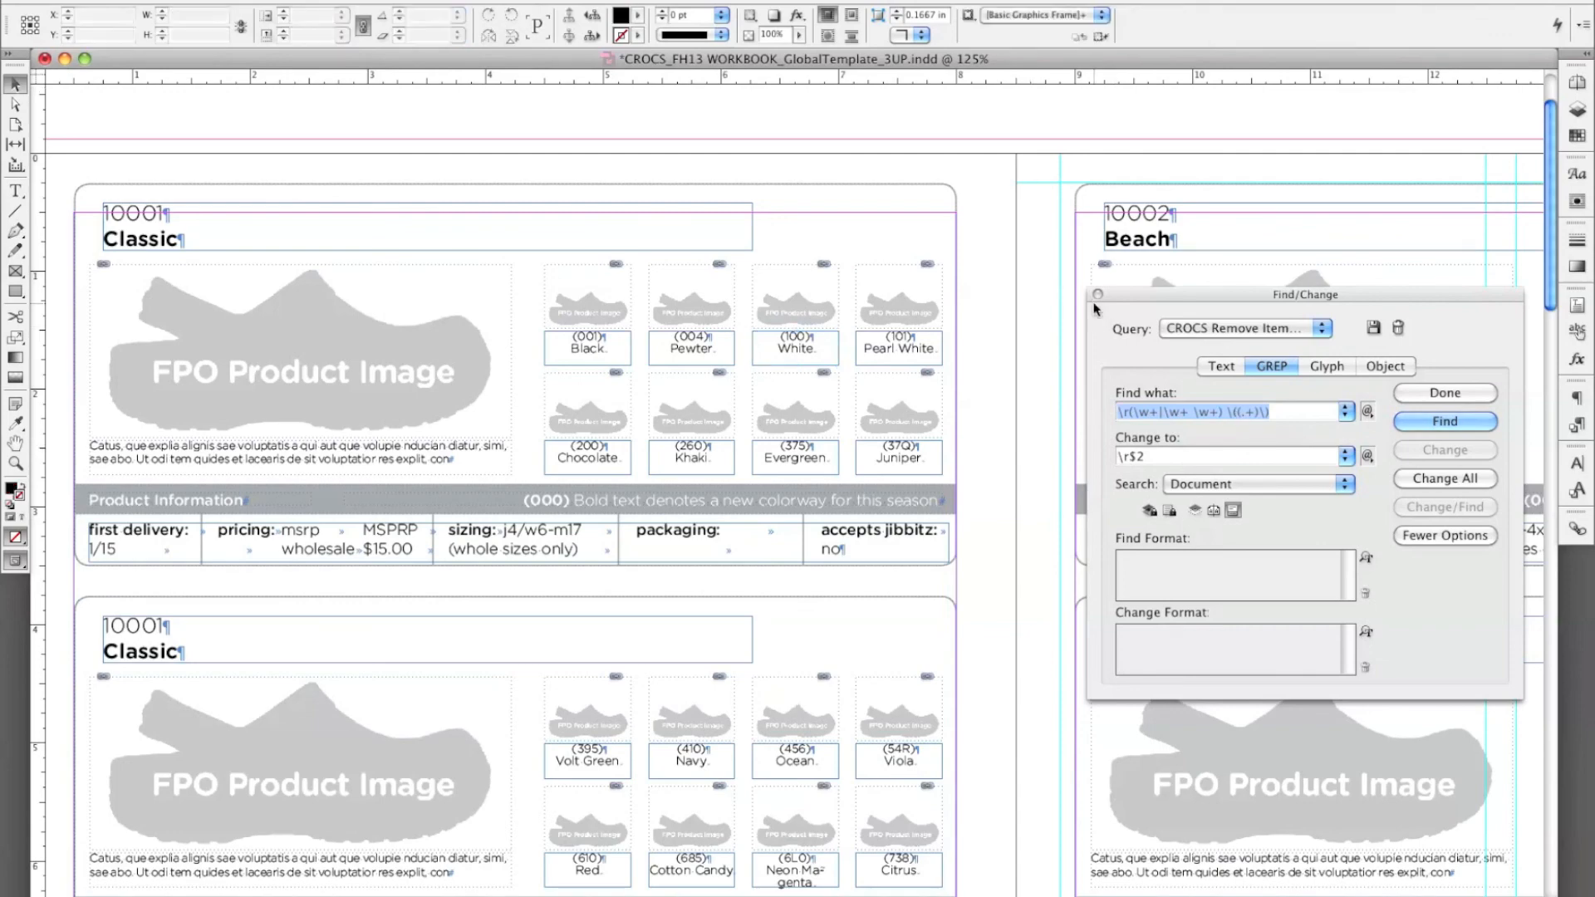